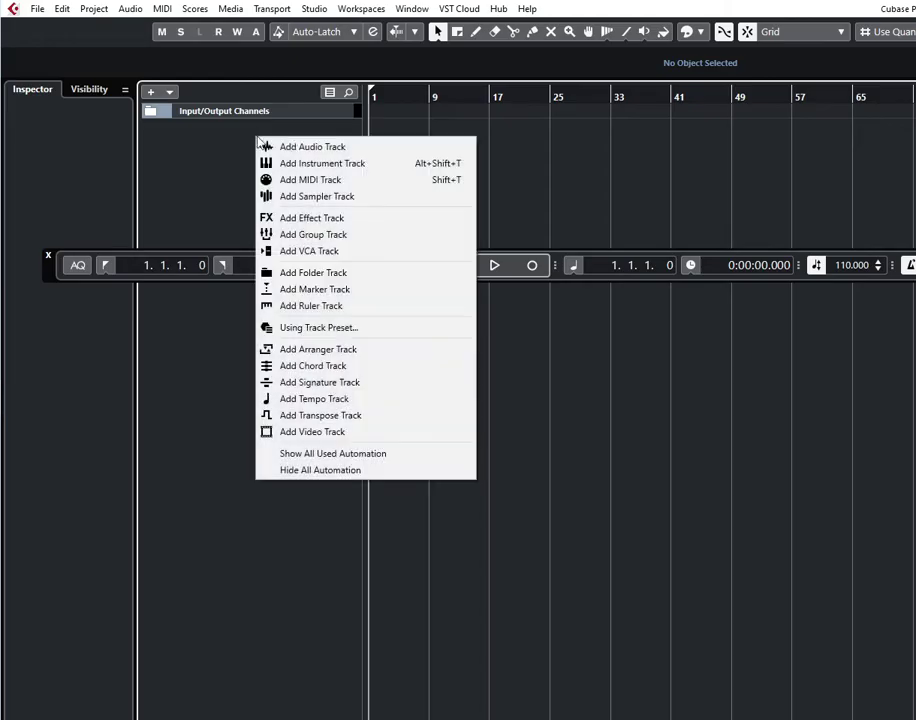
Add a MIDI track and create a four-bar part on it starting at bar 1.
click(331, 180)
click(612, 356)
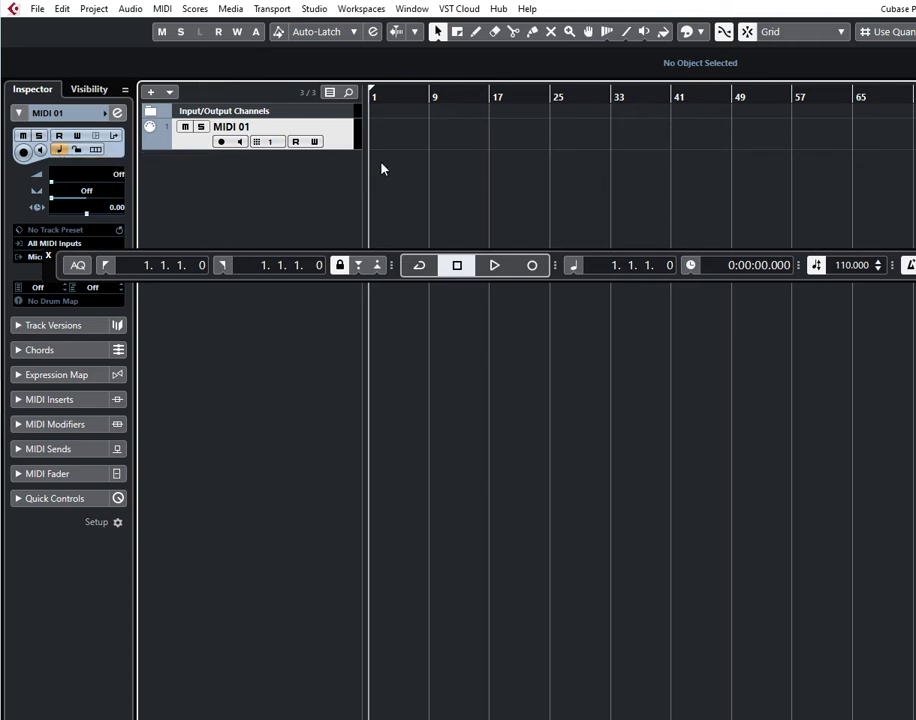
drag(375, 134, 432, 133)
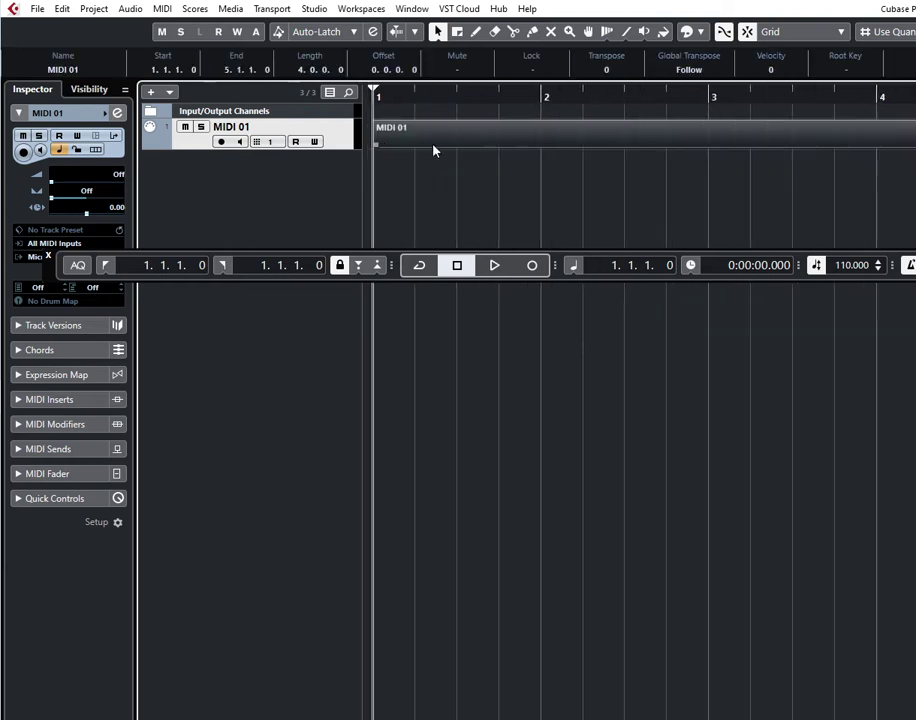
In the part's Key Editor, enter consecutive quarter notes C3, D3, E3, F3, G3, F3, E3, D3, C3 from bar 1.
double_click(433, 143)
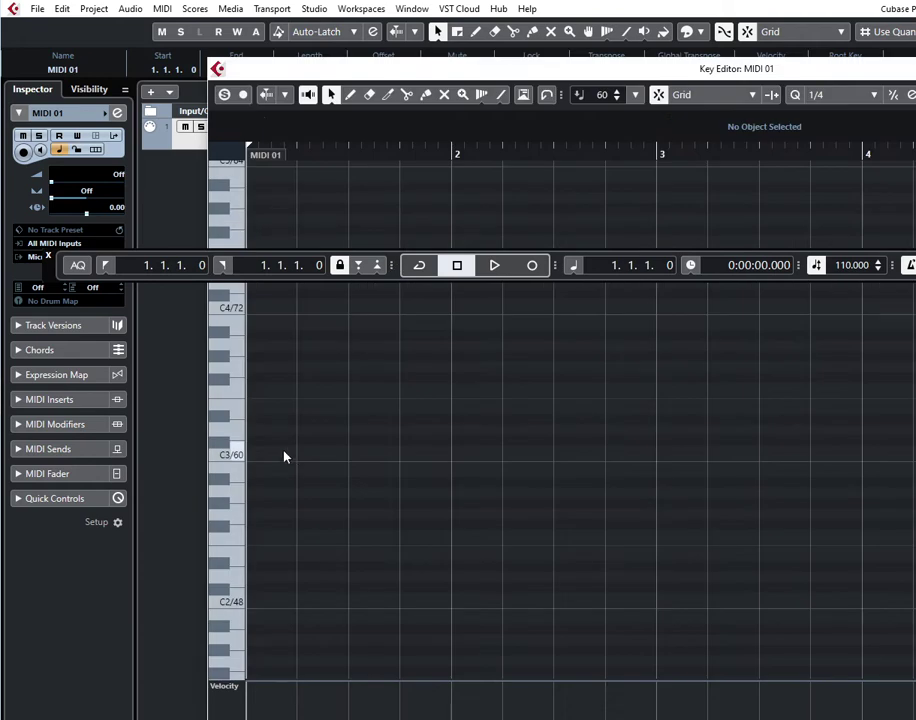
alt+click(262, 451)
alt+click(312, 429)
alt+click(364, 408)
alt+click(416, 387)
alt+click(467, 366)
alt+click(518, 387)
click(578, 408)
click(630, 429)
click(682, 450)
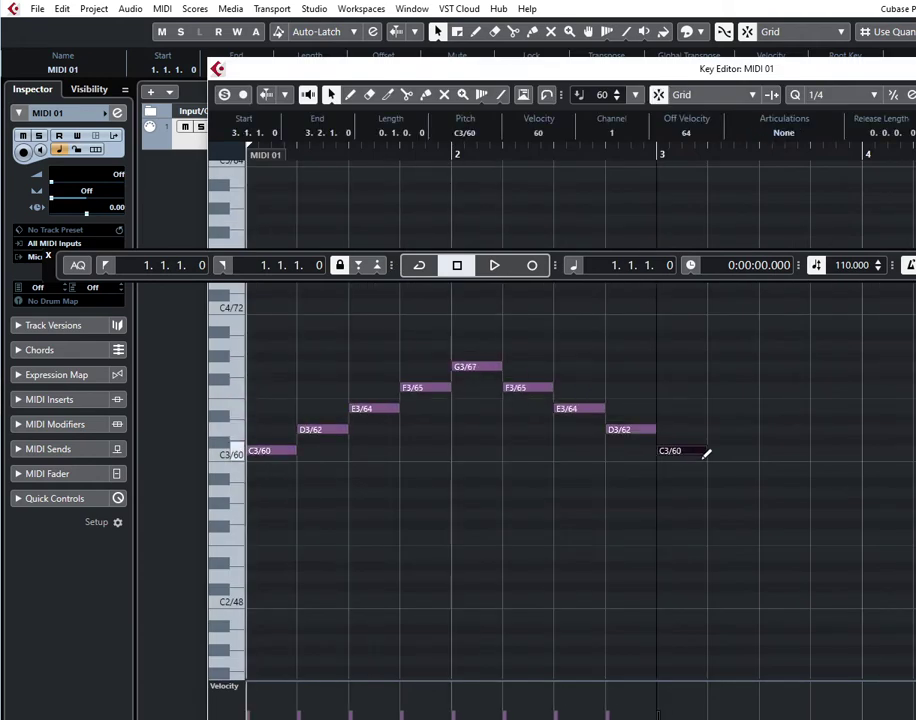
Continue the melody in bars 3 and 4 with quarter notes including D#3, G3 and E3.
click(733, 418)
click(785, 387)
click(785, 387)
click(836, 366)
click(888, 408)
Play back the melody in the Key Editor, return to the project window and play it again from the start.
key(space)
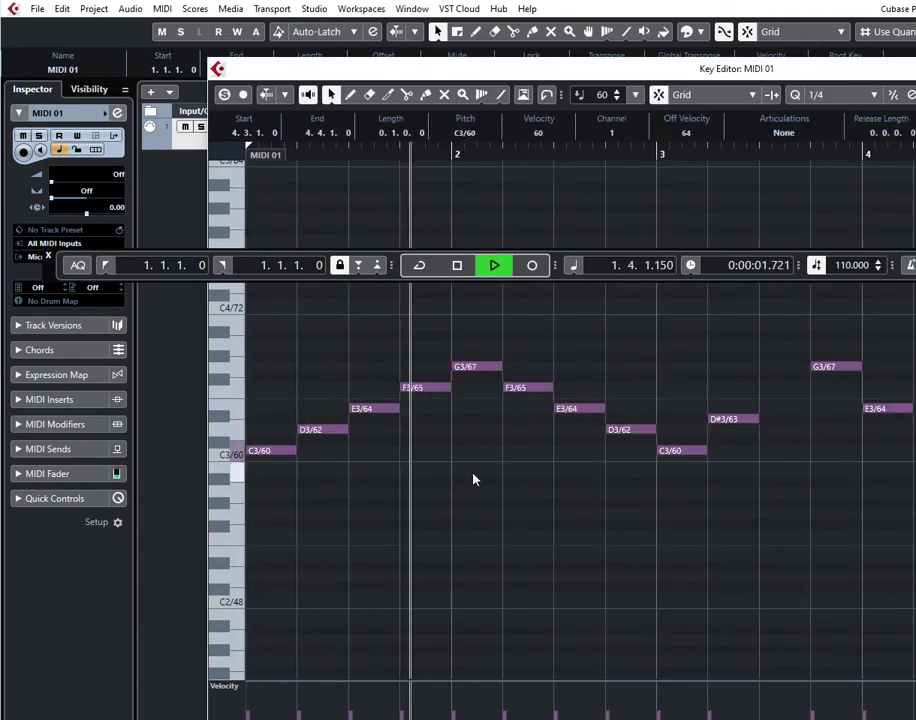
key(space)
key(Return)
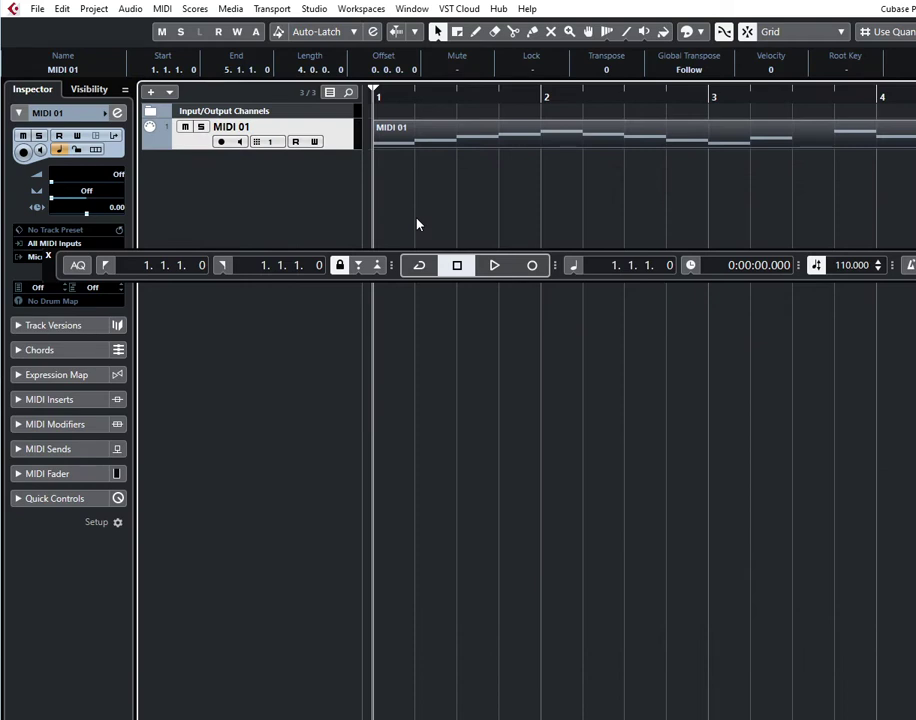
key(space)
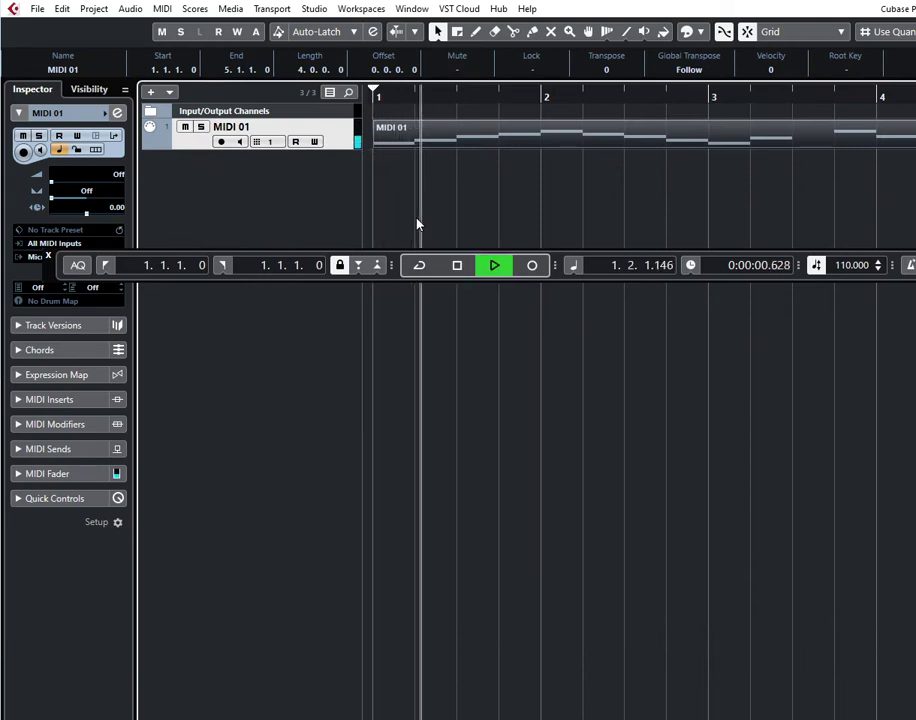
key(space)
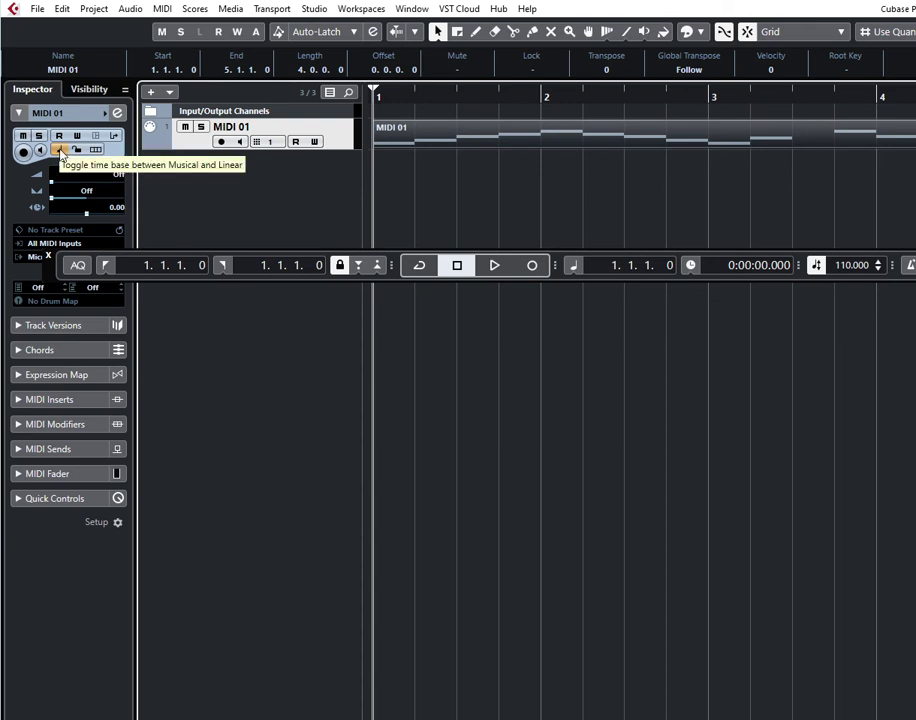
Play the MIDI part with the project tempo at 188 BPM and again at 66 BPM, keeping the musical time base.
drag(844, 267, 845, 279)
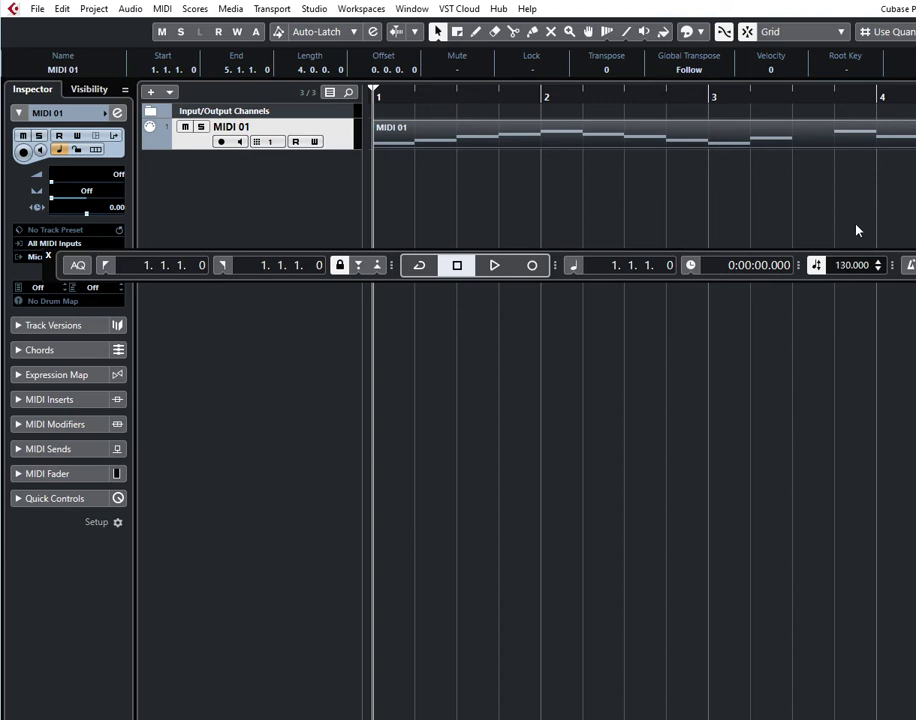
drag(856, 230, 856, 235)
key(space)
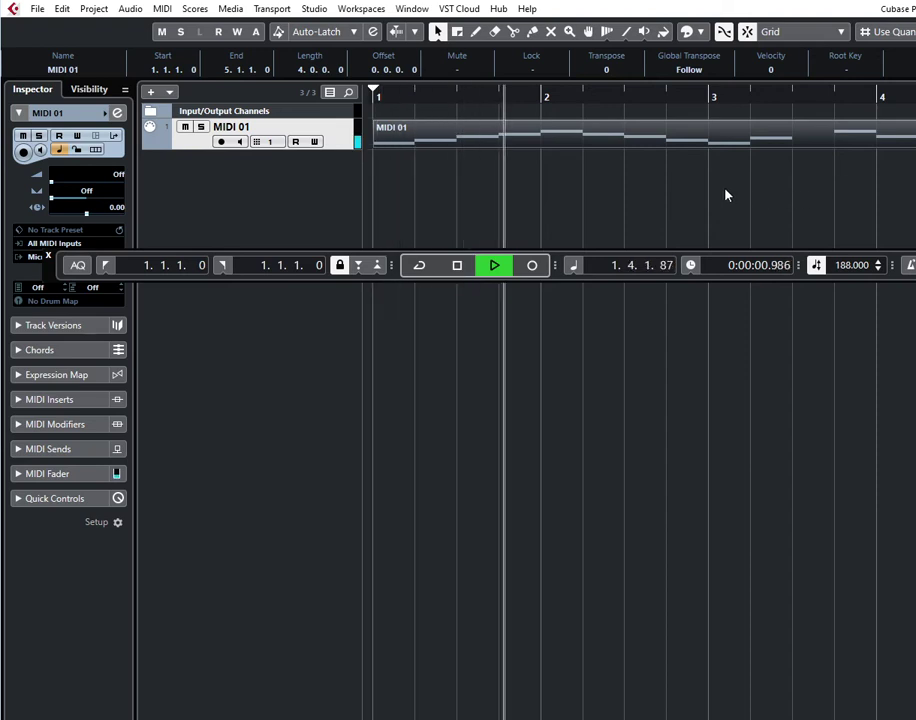
key(space)
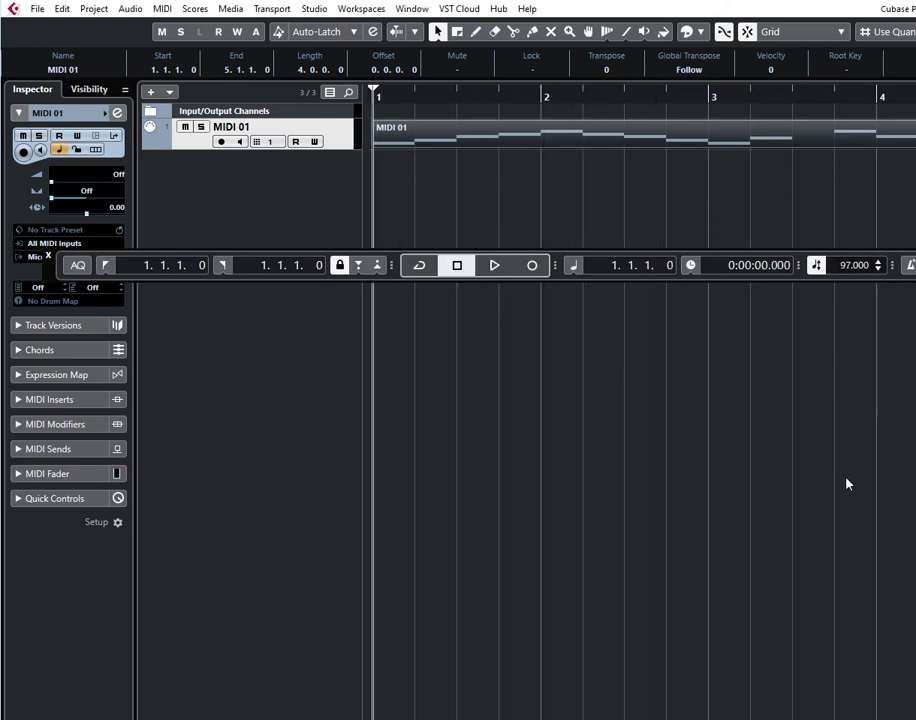
key(space)
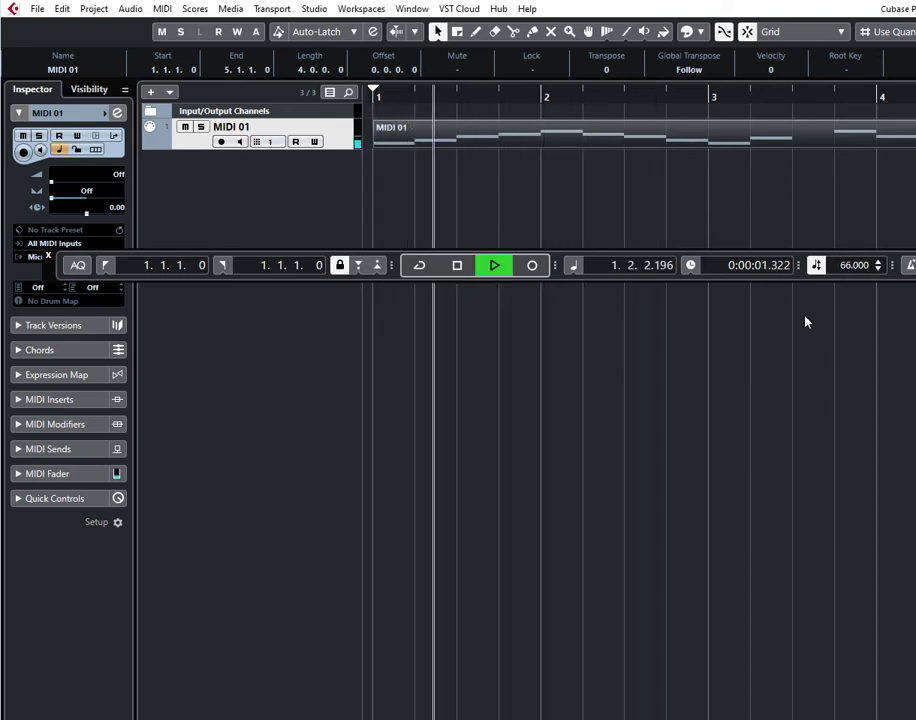
key(space)
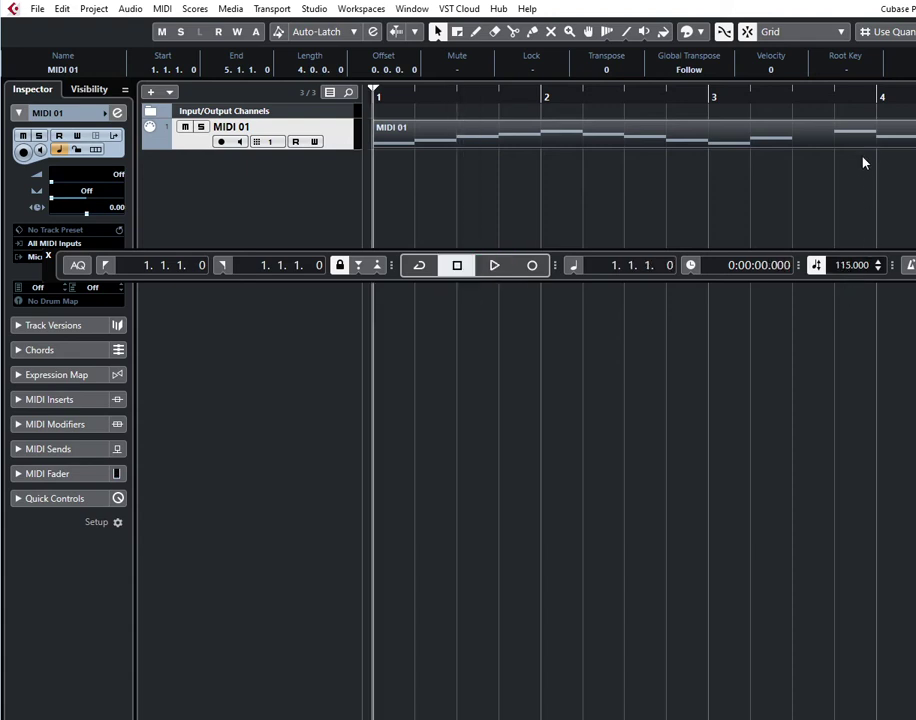
Switch the MIDI track to the linear time base, adjust the project tempo to 114 BPM and play the part.
click(59, 150)
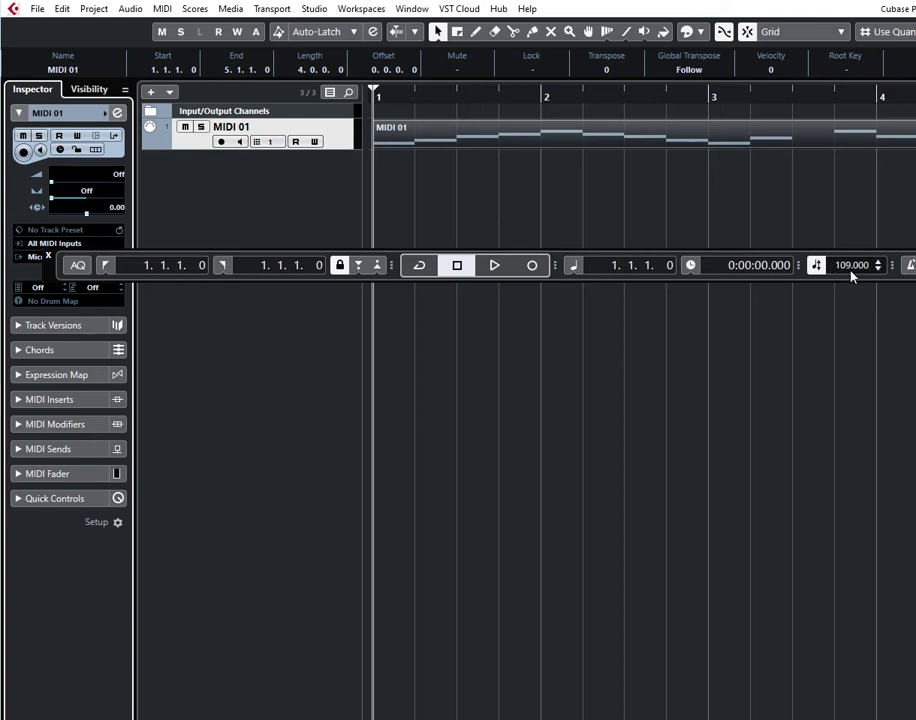
drag(851, 277, 845, 225)
key(space)
key(space)
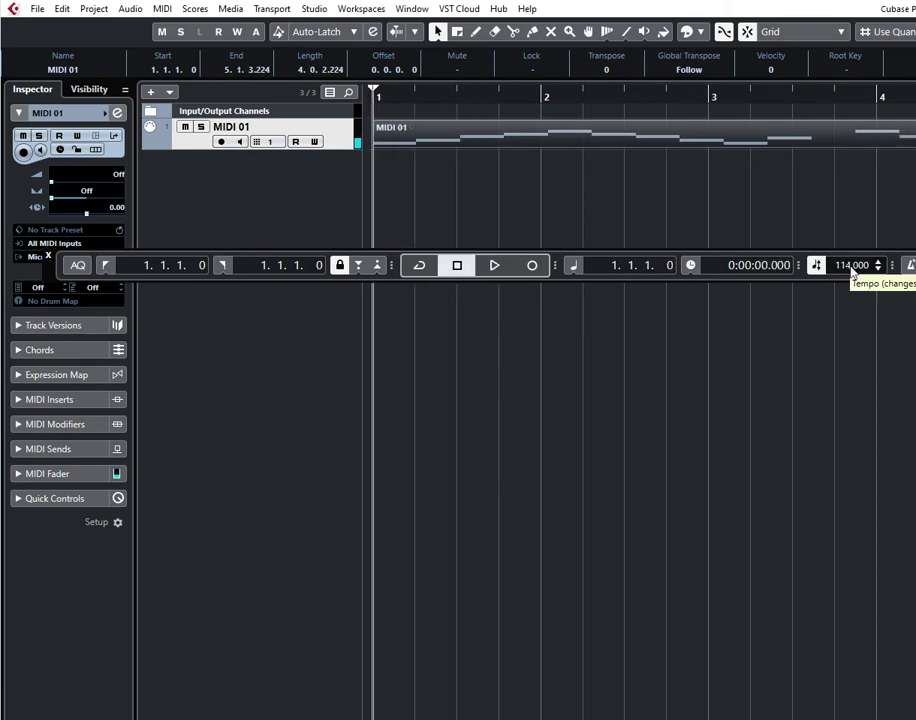
Play the linear MIDI part at 173 BPM and at 217 BPM, and leave the project tempo at 194 BPM.
drag(851, 269, 858, 128)
key(space)
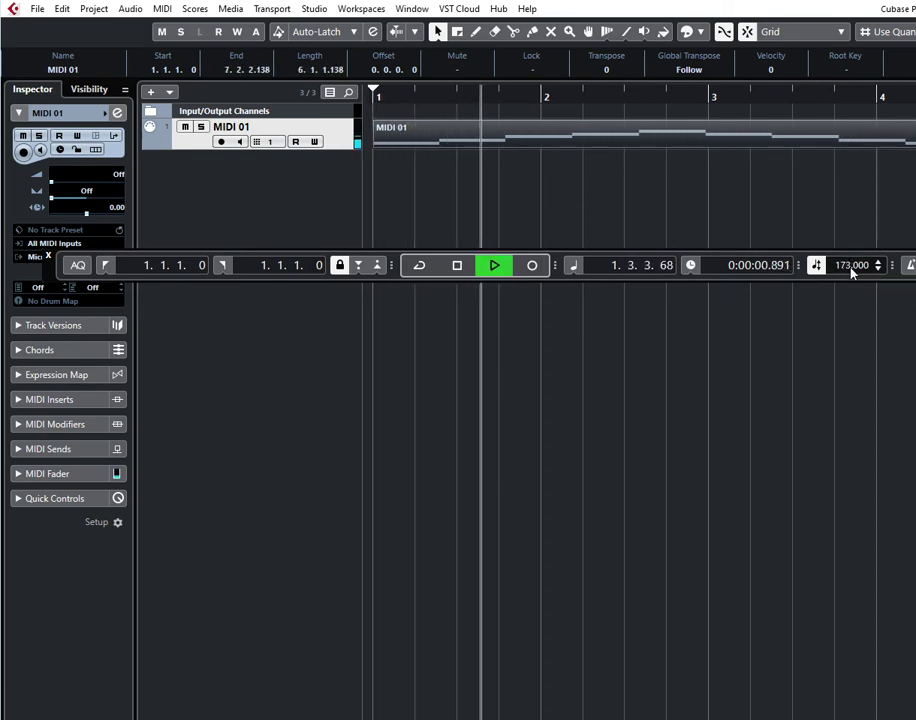
key(space)
drag(851, 267, 857, 163)
key(space)
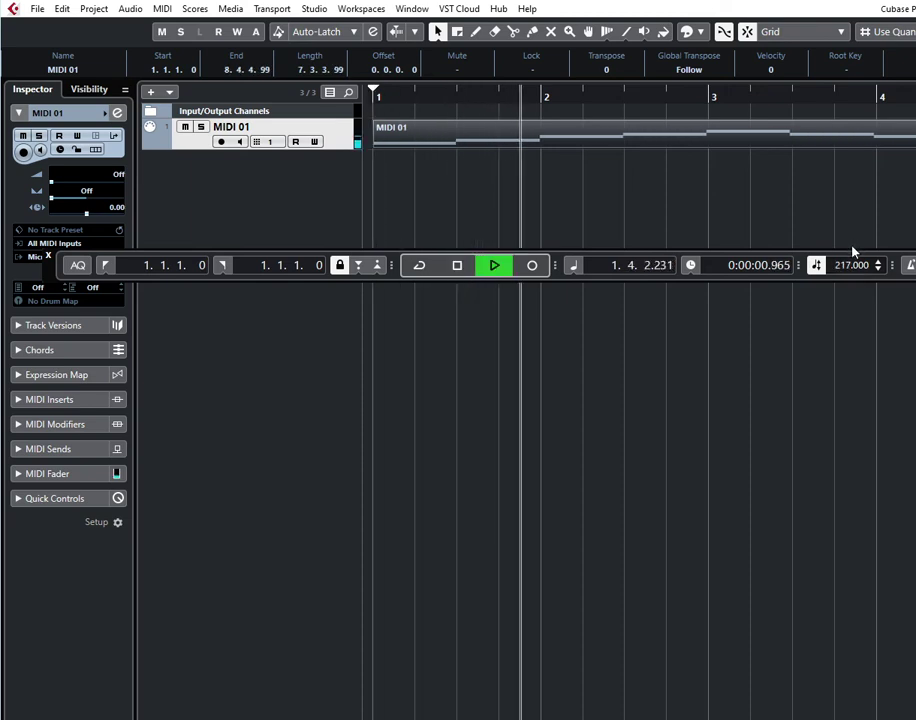
key(space)
drag(851, 275, 827, 574)
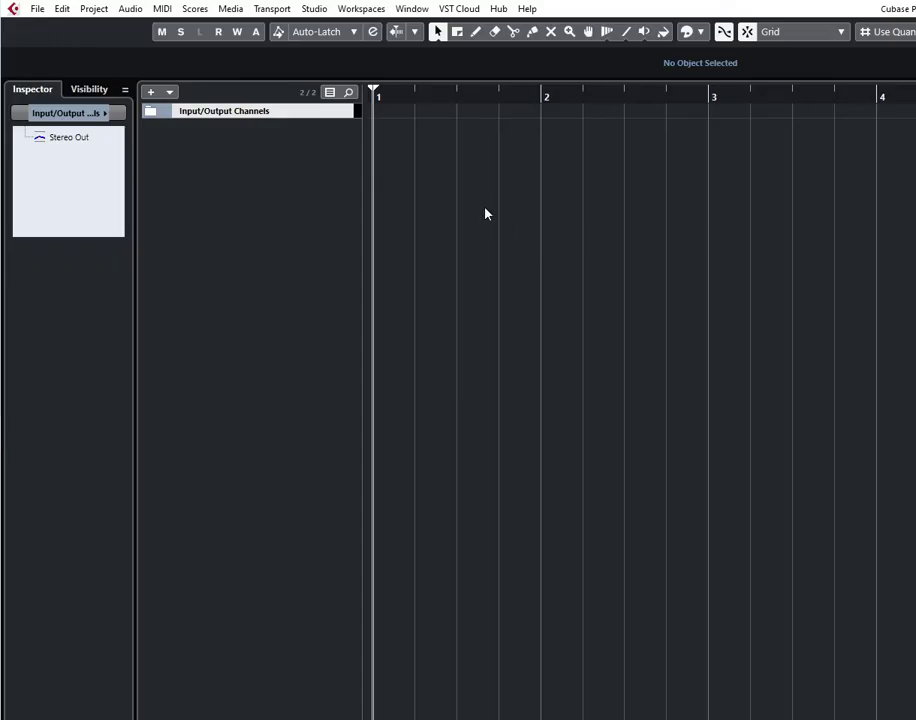
Import the audio file Antidote Neuro Bass Loop 01 - 175 BPM, copying it to the working directory, and play it.
click(485, 214)
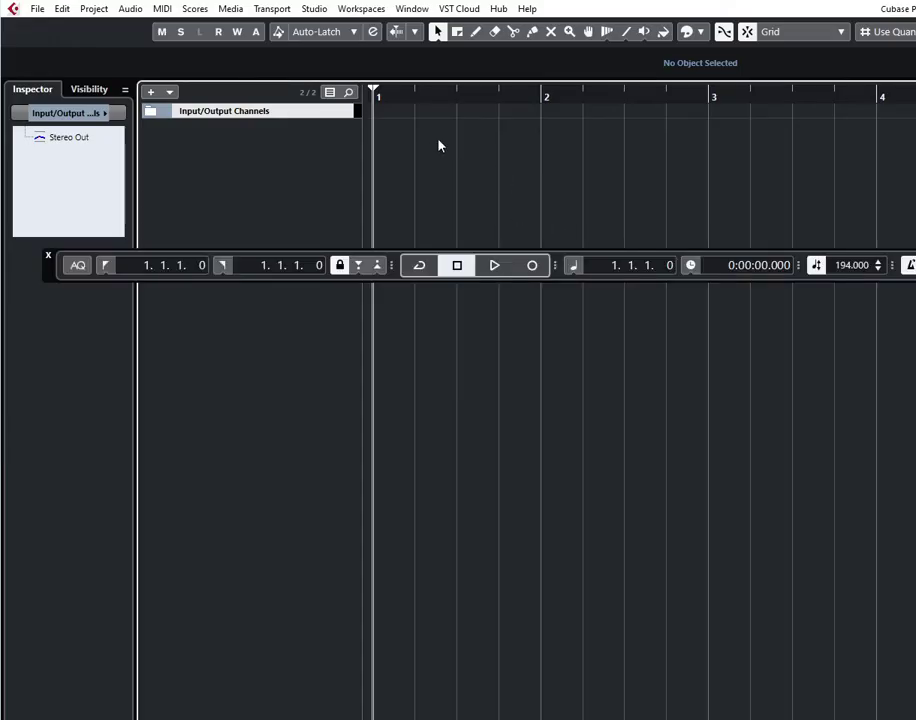
click(43, 12)
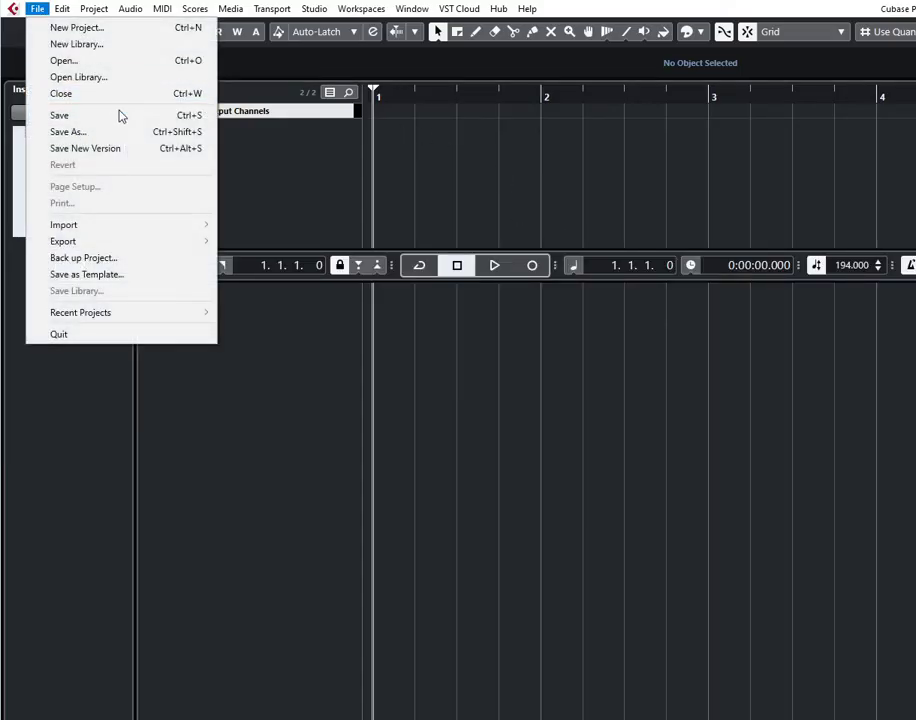
mouse_move(161, 227)
click(286, 230)
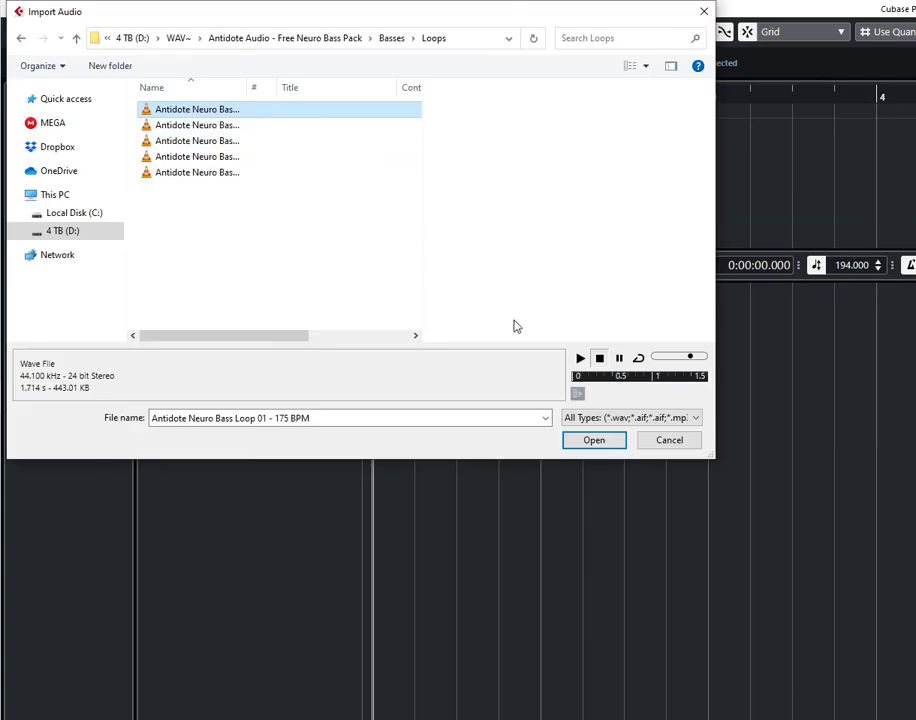
click(606, 446)
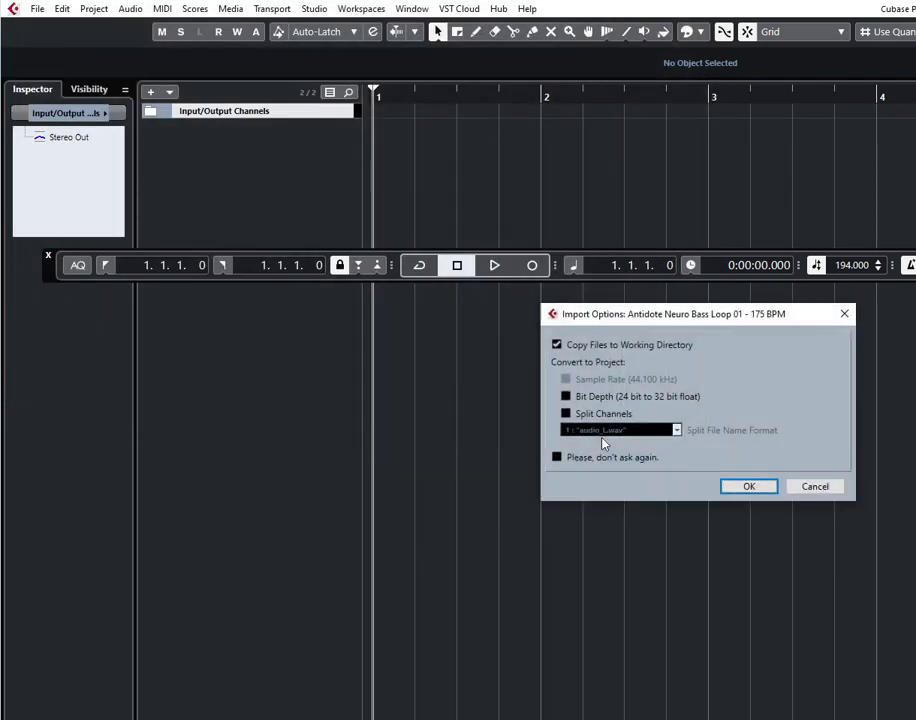
click(752, 485)
key(space)
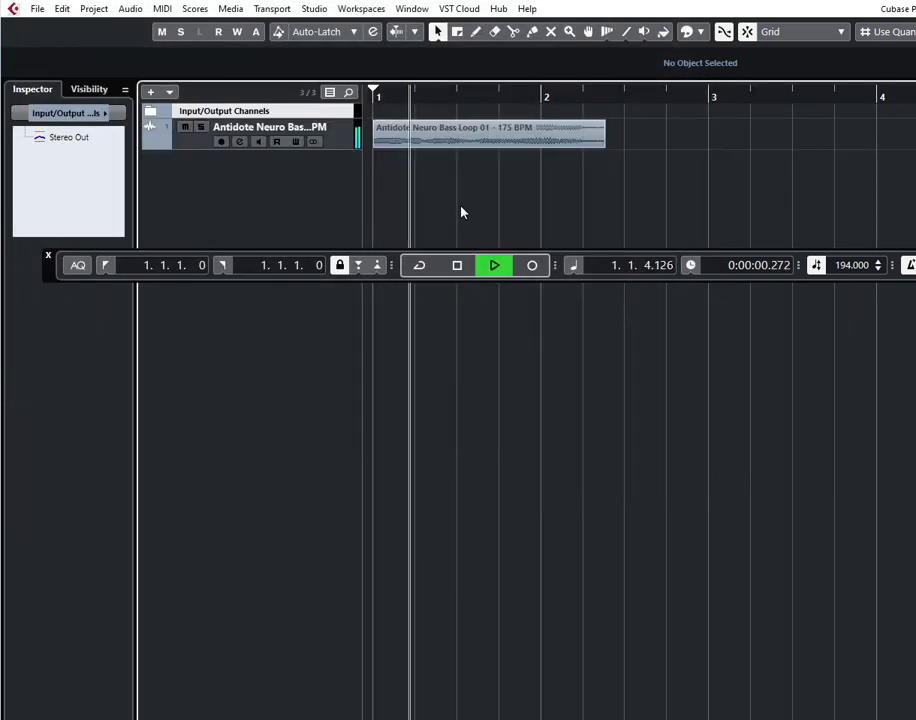
key(space)
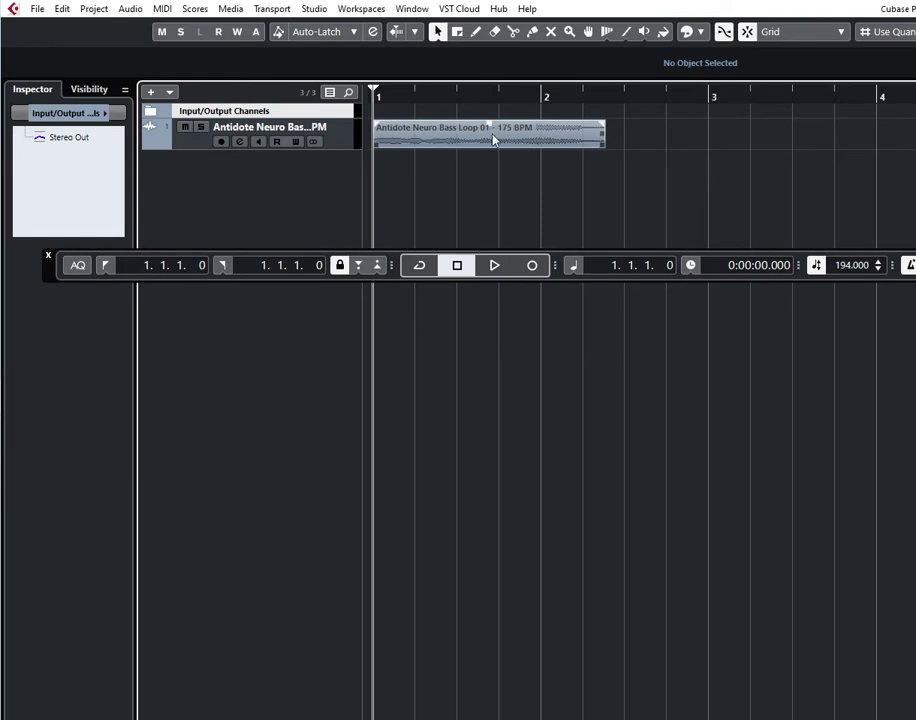
Set the original tempo of the imported bass loop to 175 BPM in the Pool.
click(499, 139)
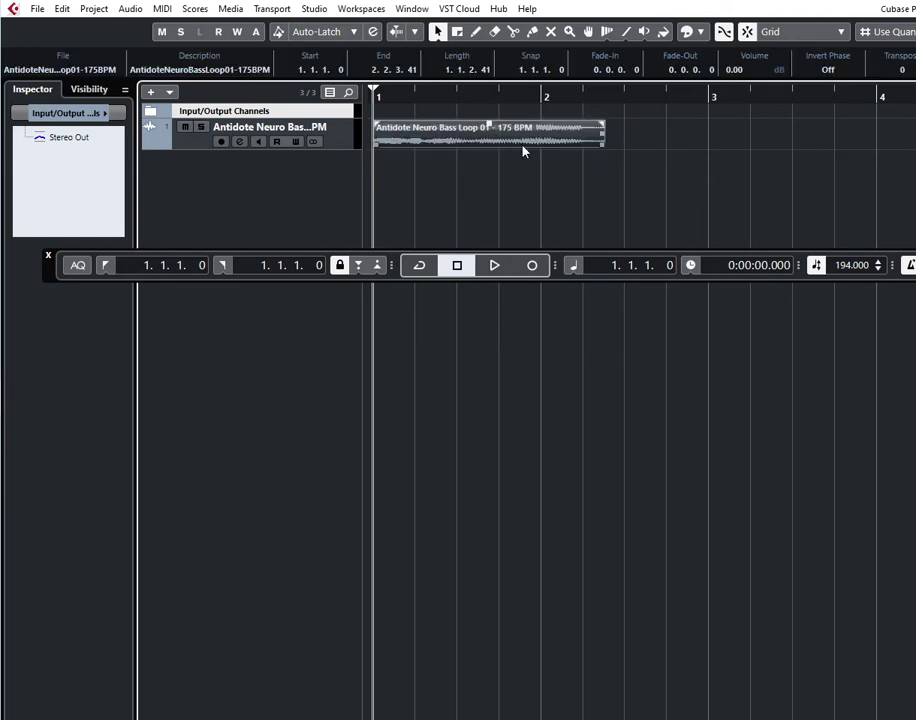
key(ctrl+p)
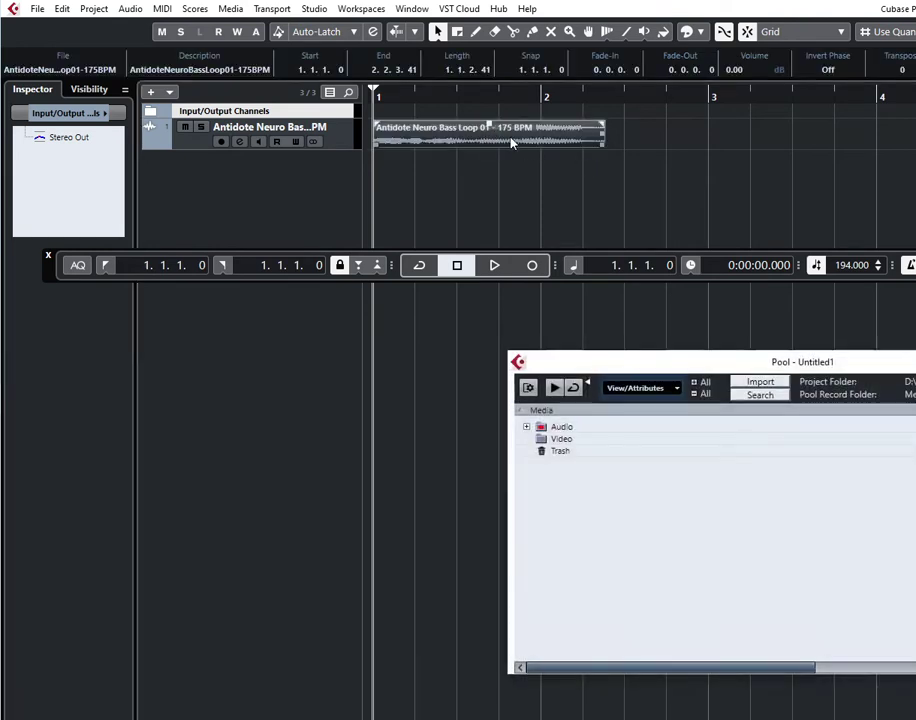
drag(876, 364, 599, 98)
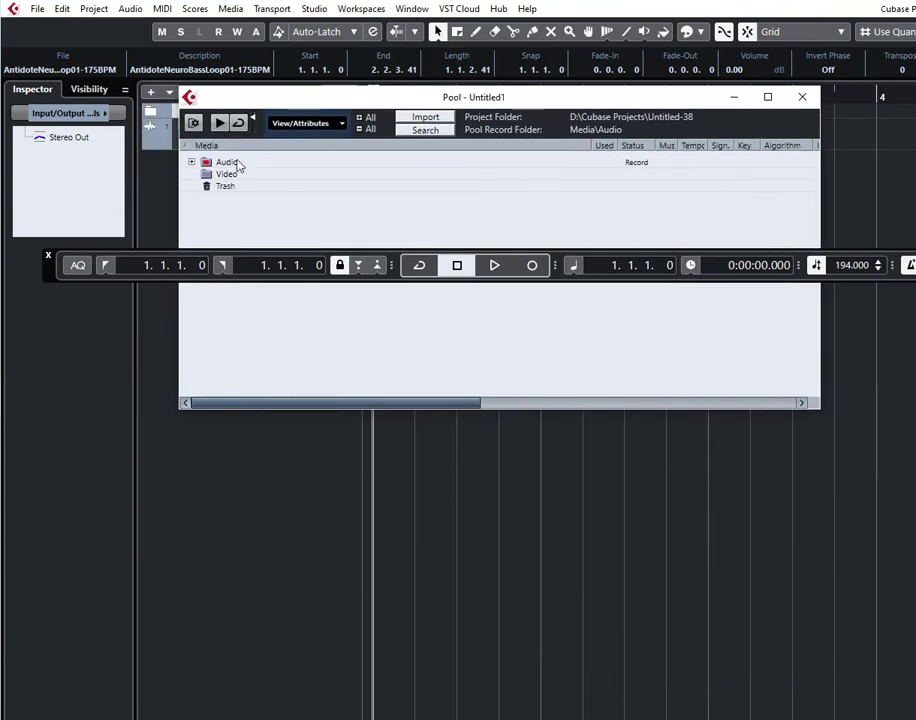
click(191, 162)
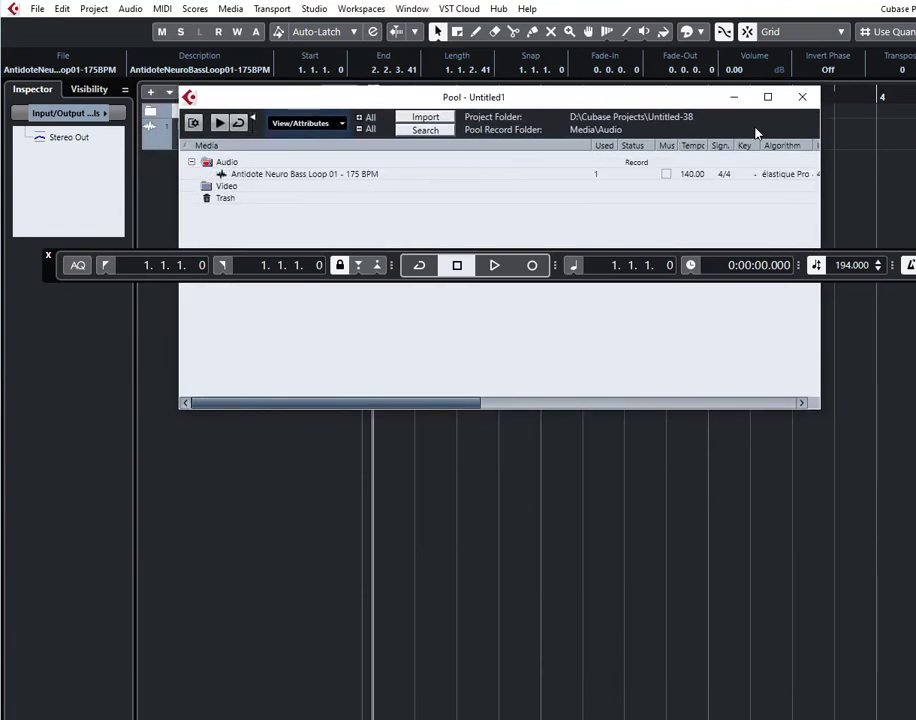
click(802, 97)
key(ctrl+f)
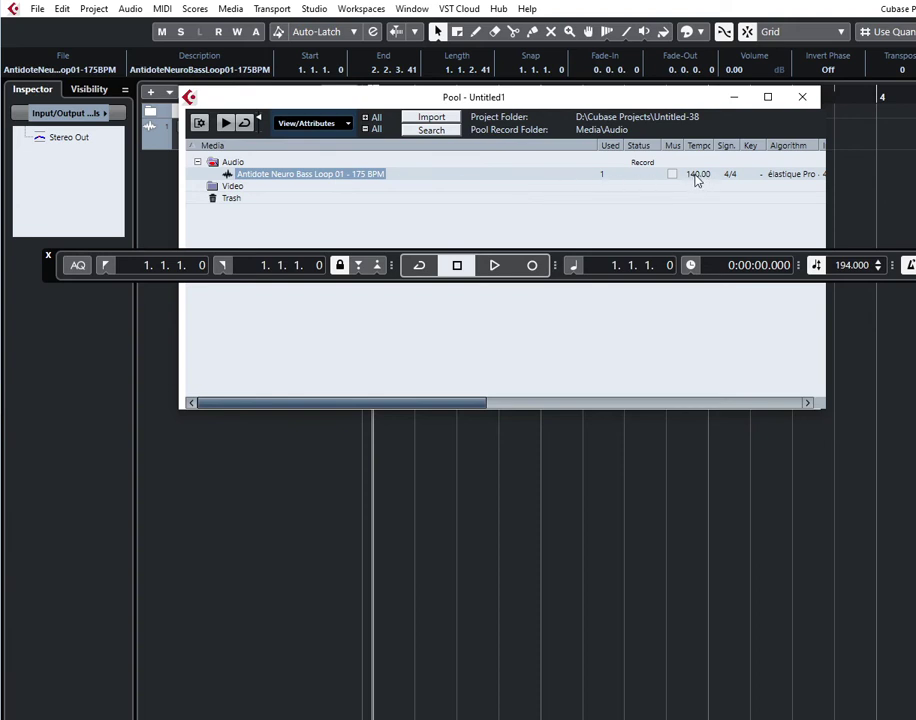
drag(688, 106, 638, 155)
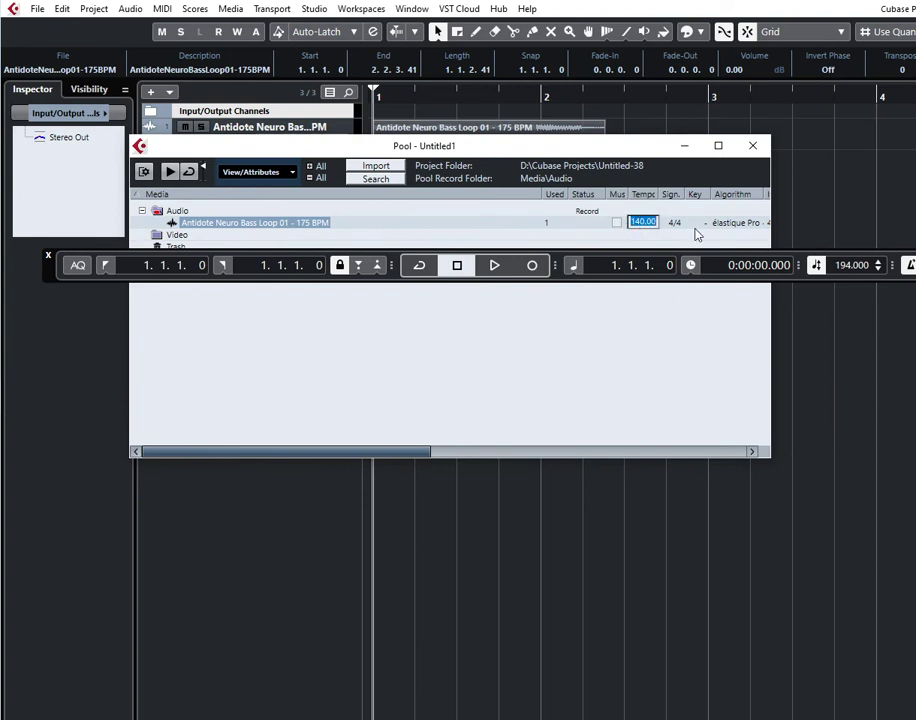
text(175)
key(Return)
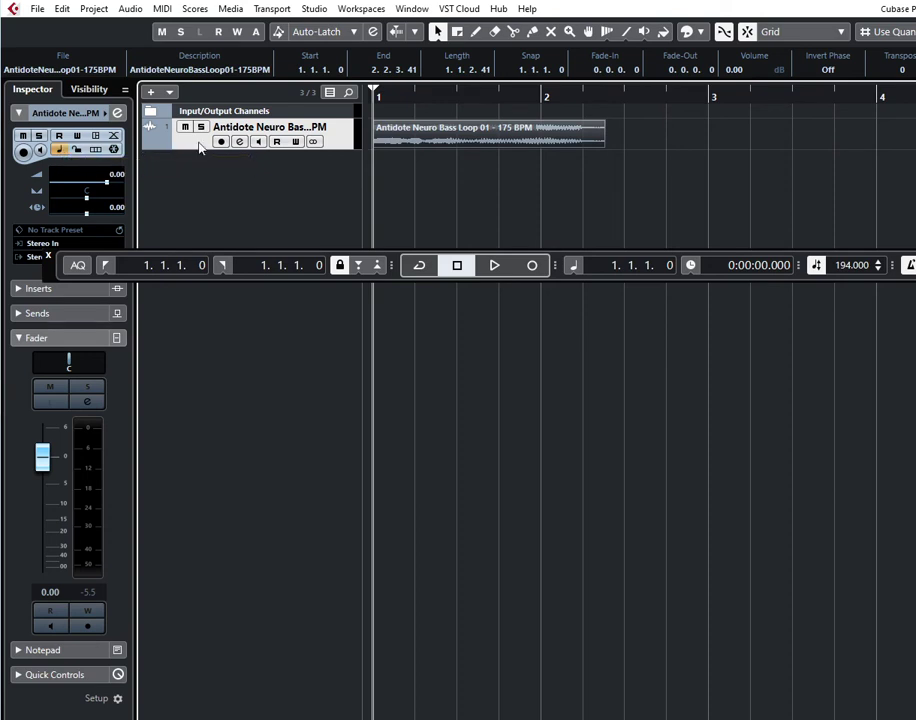
Check the loop's Musical Mode setting in the Pool, set the project tempo to 90 BPM and play the loop.
key(ctrl+p)
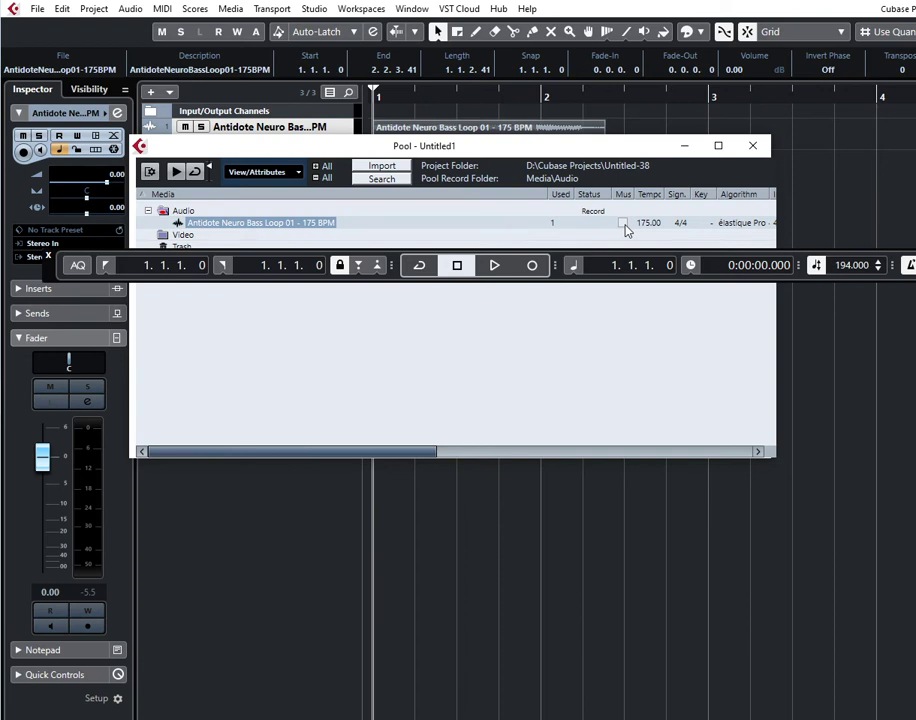
click(751, 146)
drag(846, 272, 875, 389)
key(space)
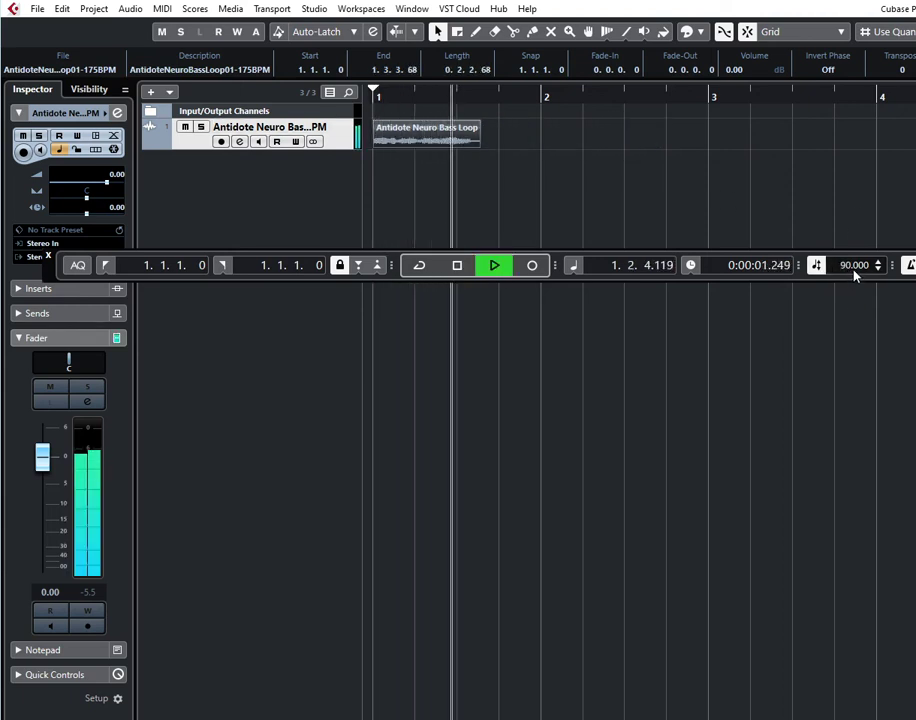
key(space)
Raise the project tempo to 199 BPM and play the bass loop from the start.
drag(855, 272, 877, 40)
key(space)
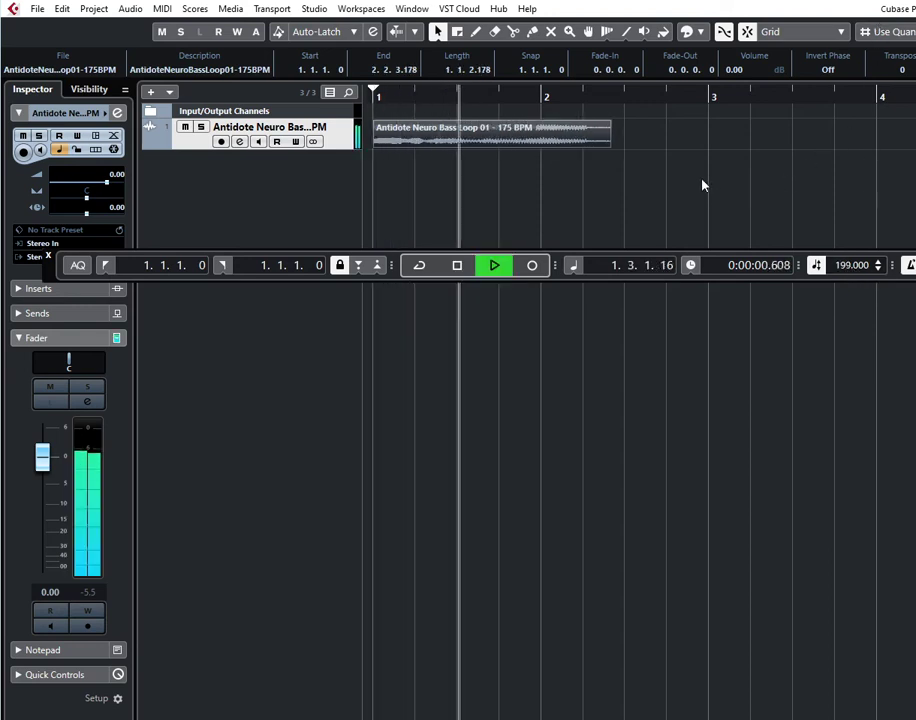
key(space)
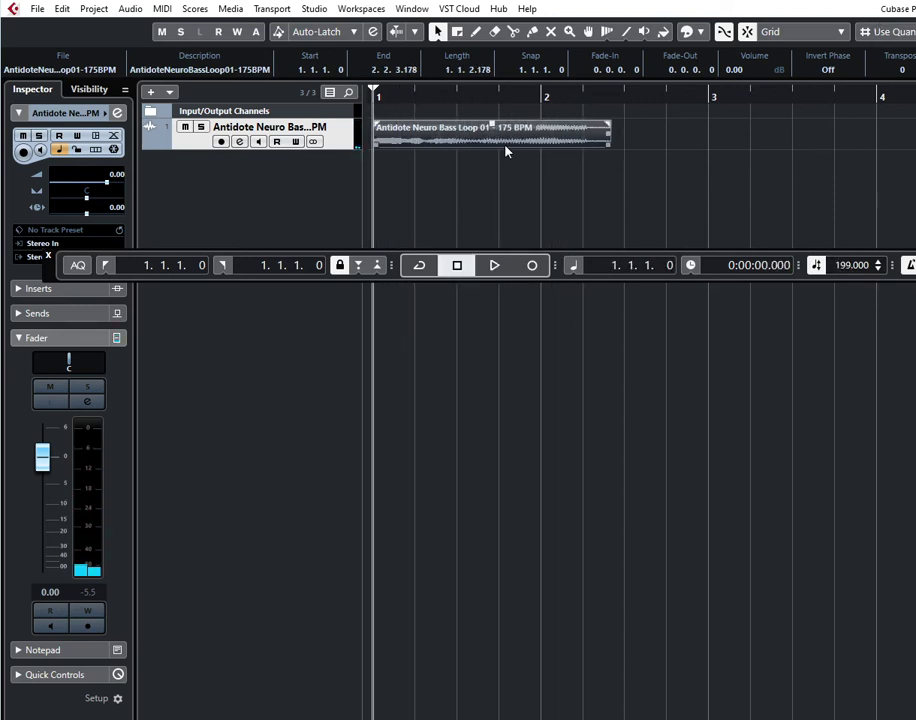
Turn on Musical Mode for the 175 BPM bass loop in the Pool and close the Pool.
key(ctrl+p)
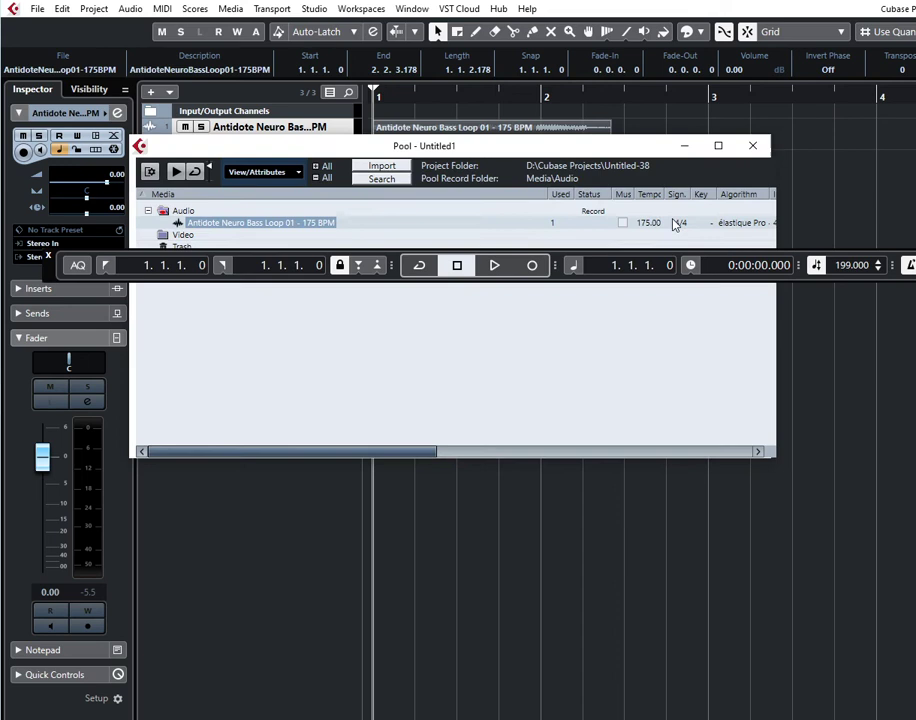
click(621, 224)
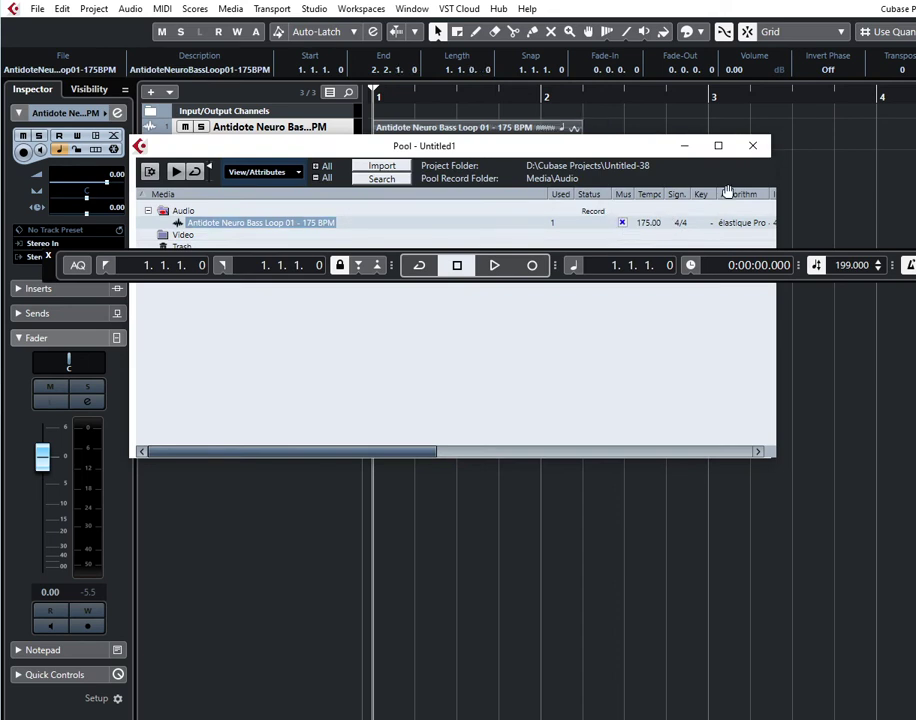
click(753, 147)
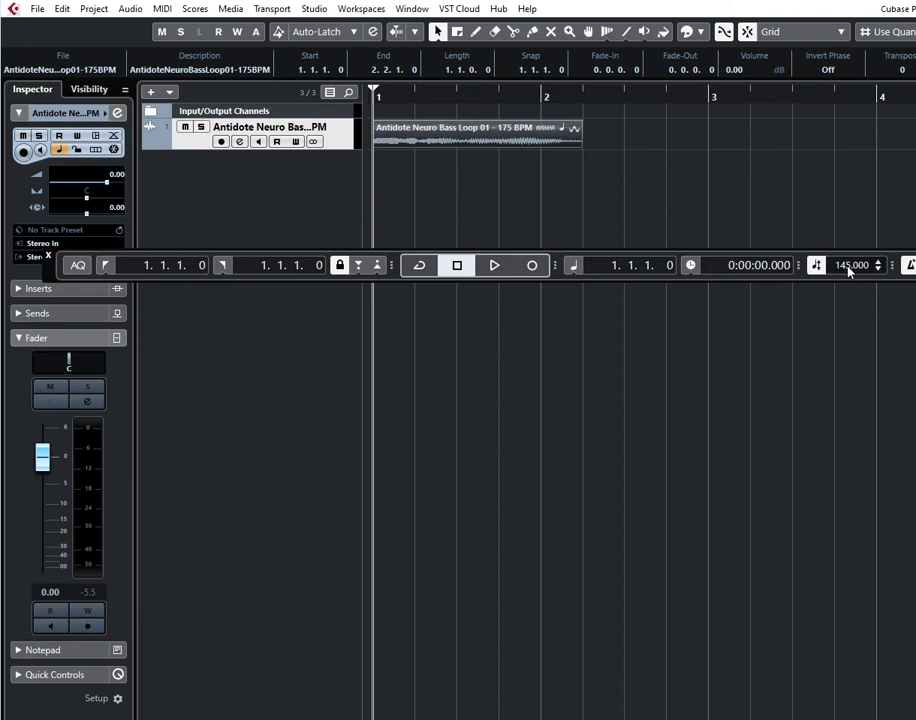
Play the bass loop with the project tempo at 107 BPM and again at 285 BPM.
key(space)
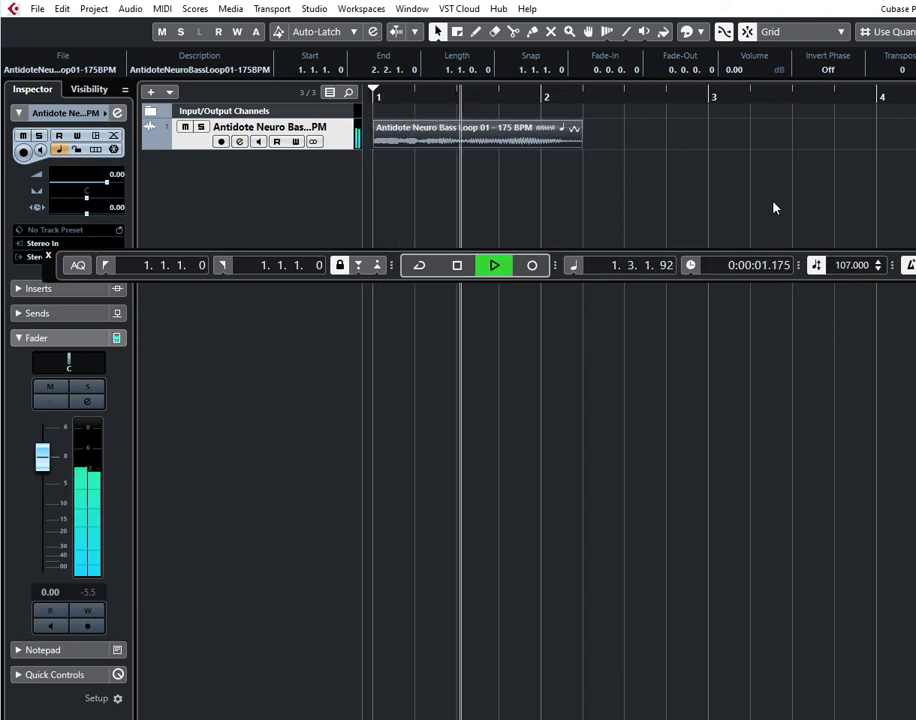
key(space)
drag(847, 268, 847, 195)
key(space)
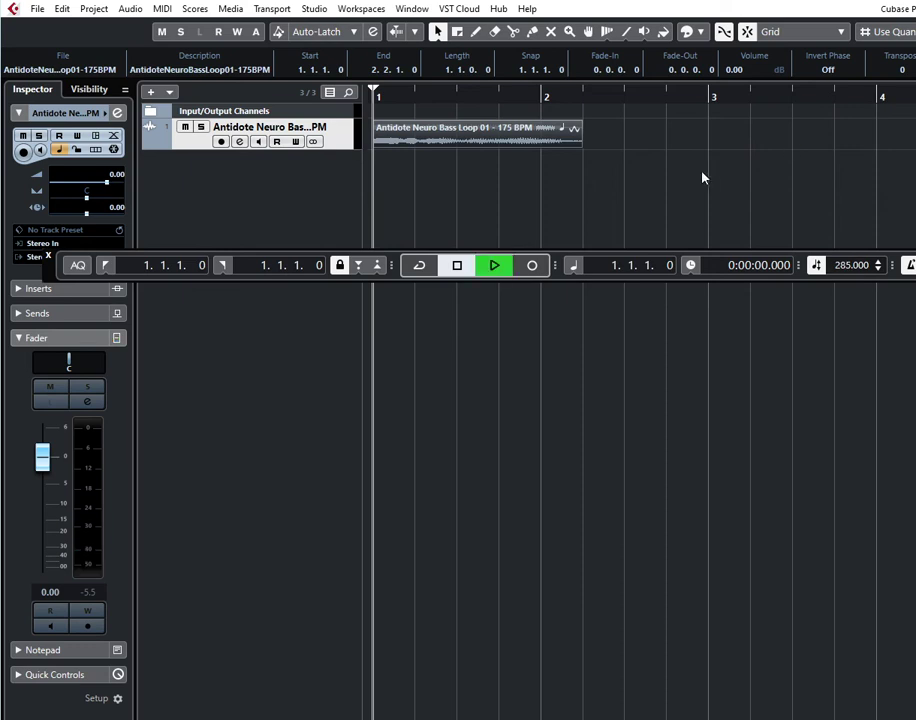
key(space)
Play the bass loop at a higher project tempo, and lower the project tempo to 127 BPM after stopping.
drag(852, 262, 862, 32)
key(space)
key(space)
drag(846, 267, 861, 556)
drag(853, 293, 830, 449)
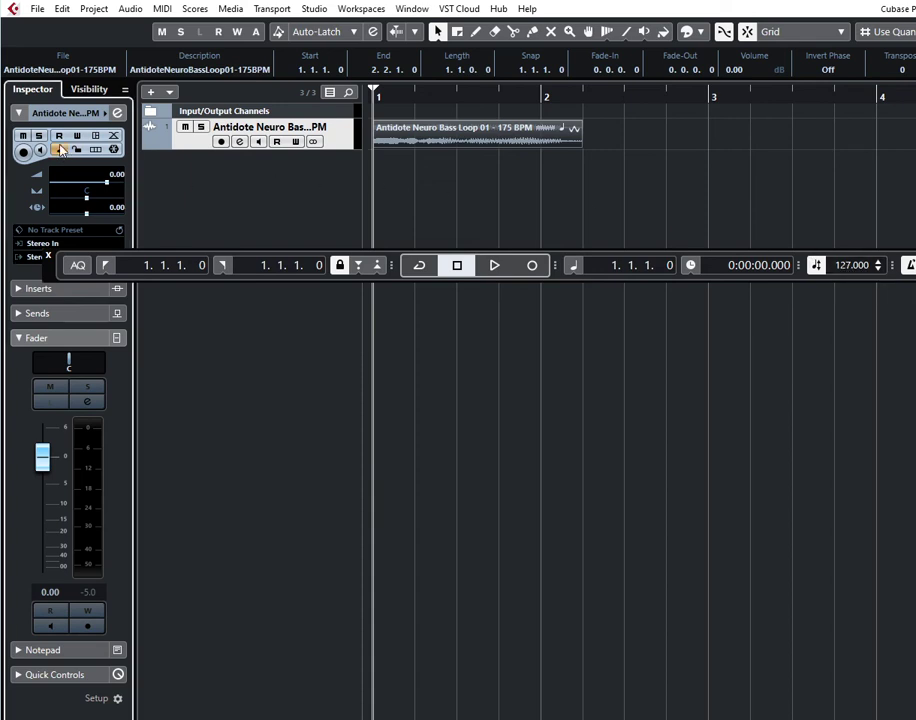
Set the bass loop's original tempo to 140 BPM in the Pool.
key(ctrl+p)
click(621, 222)
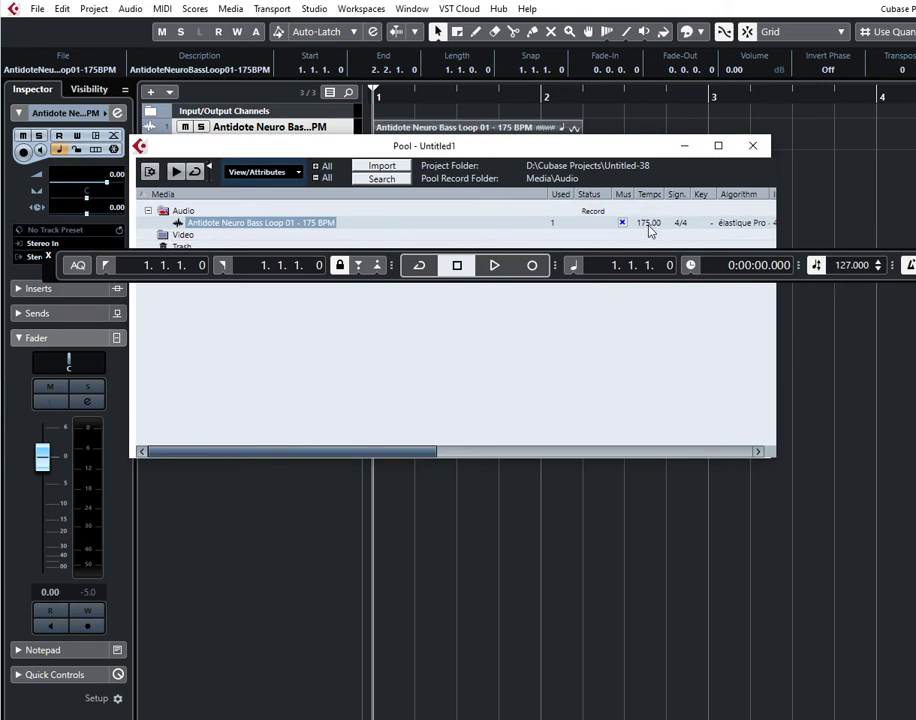
double_click(648, 222)
click(666, 236)
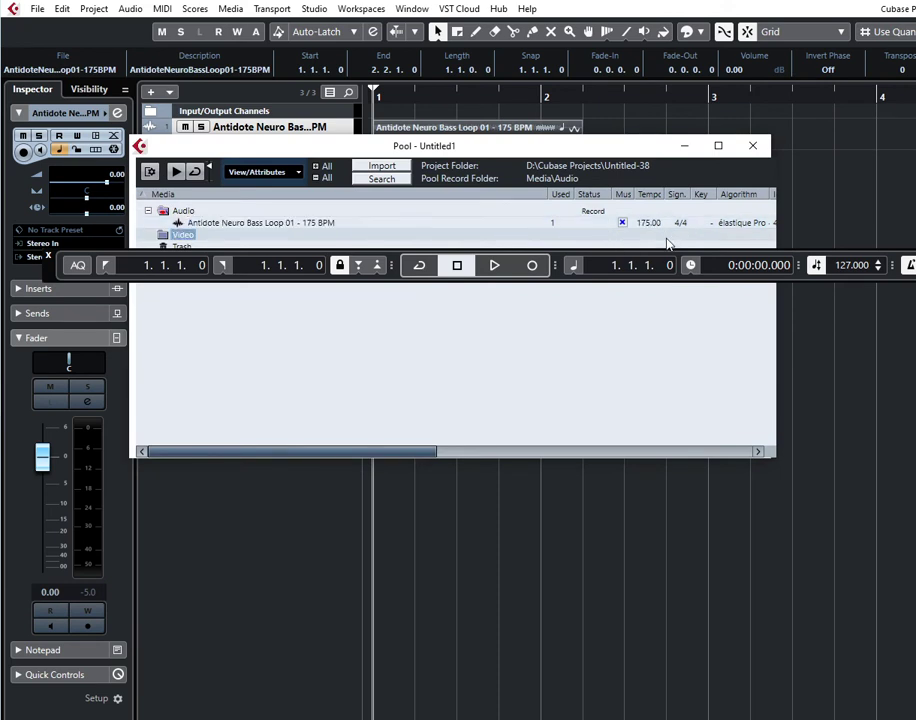
click(654, 223)
text(140)
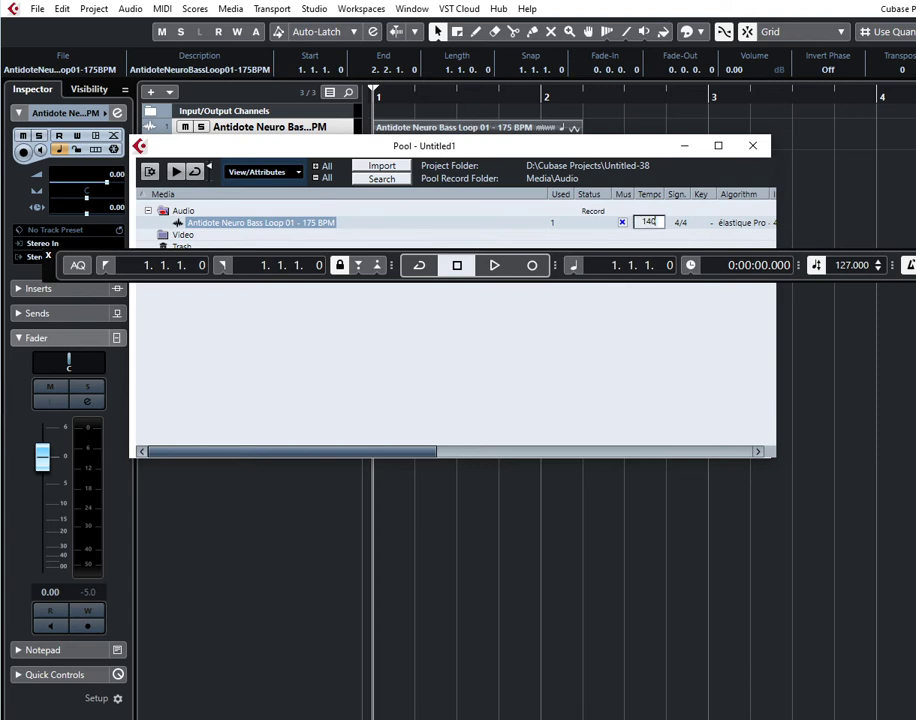
key(Return)
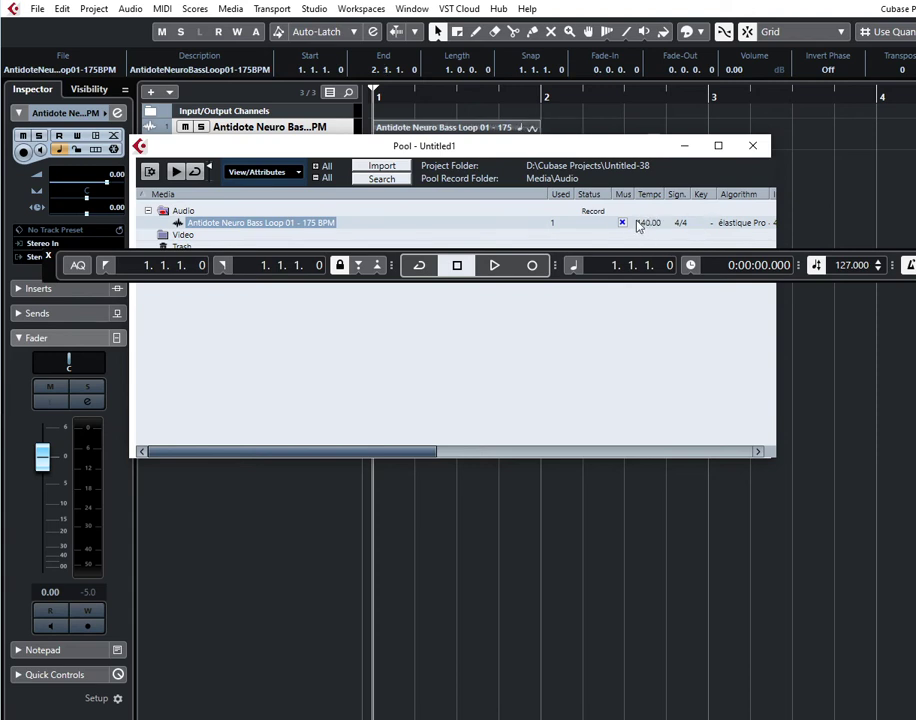
Set the bass loop's original tempo to 190 BPM and move the Pool window clear of the track and tempo display.
double_click(648, 222)
text(190)
key(Return)
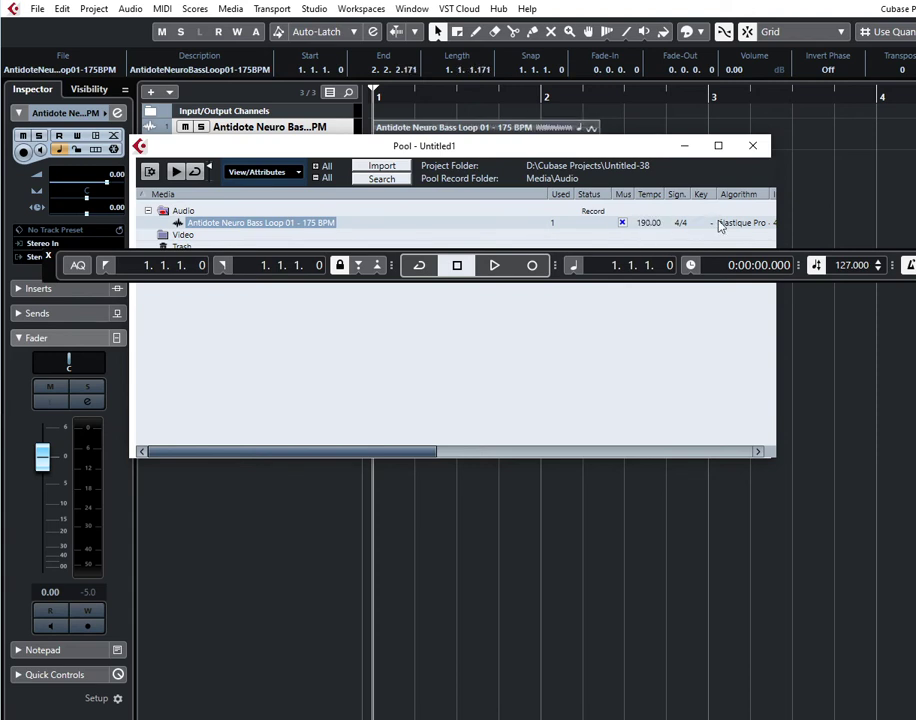
drag(653, 158, 655, 234)
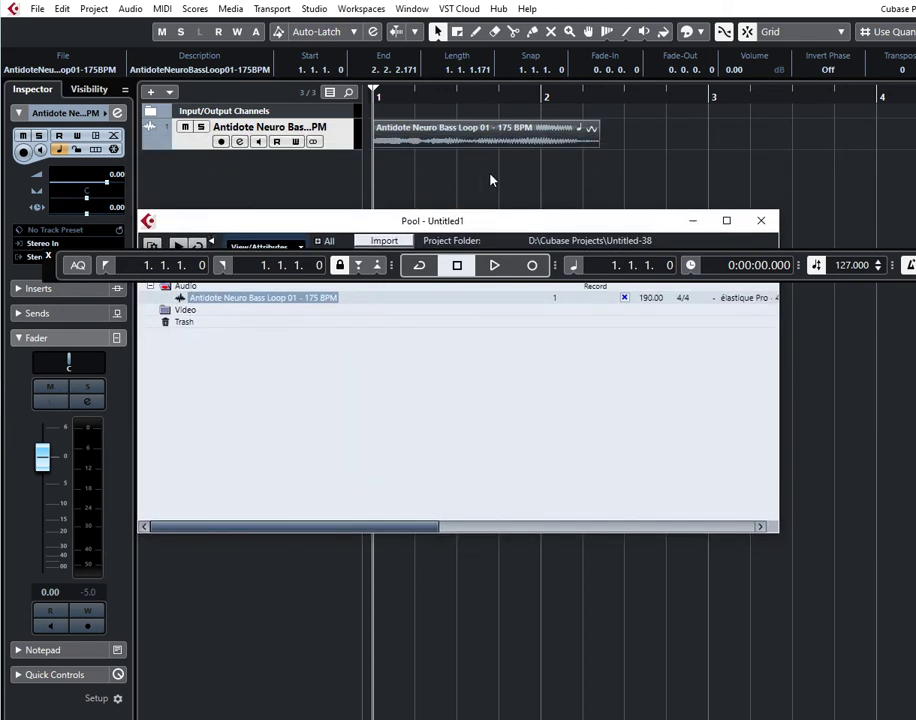
drag(567, 245, 579, 307)
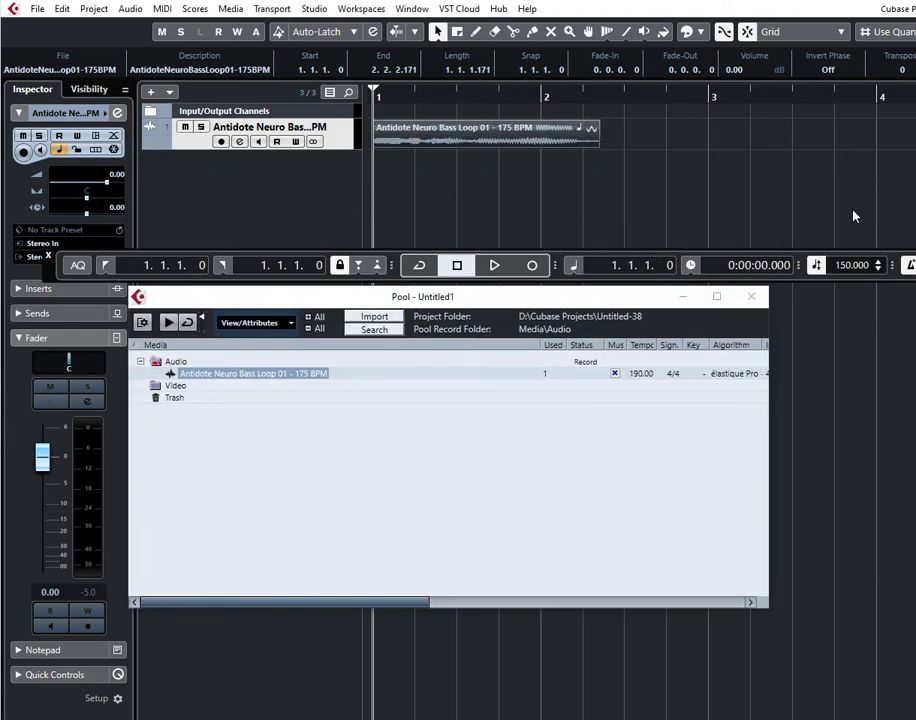
Lower the project tempo to 119 BPM and further to 77 BPM, playing the bass loop at each tempo.
scroll(853, 236, down, 11)
key(space)
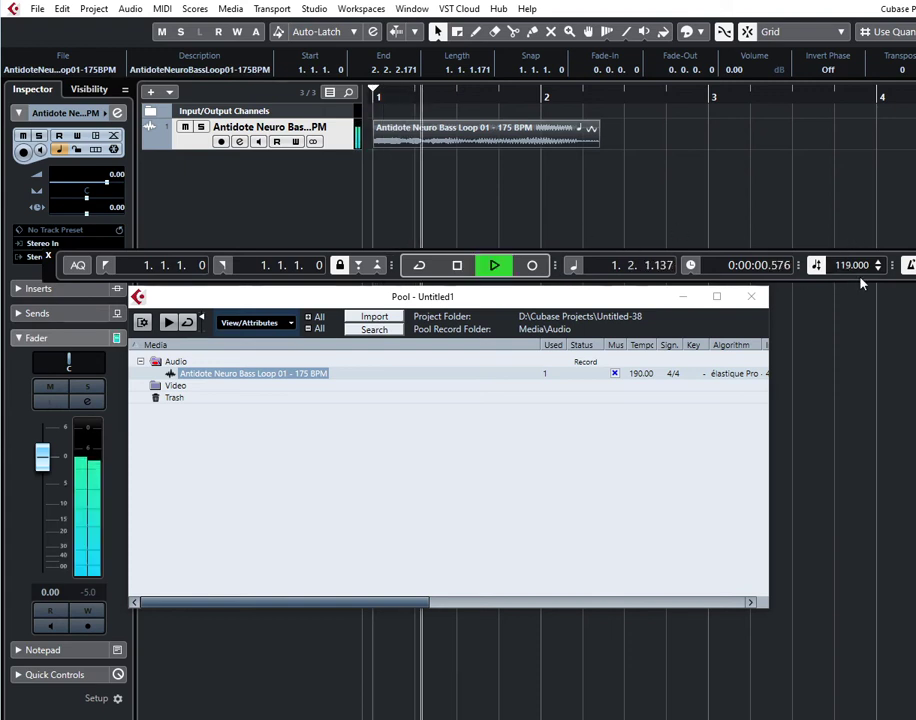
key(space)
key(space)
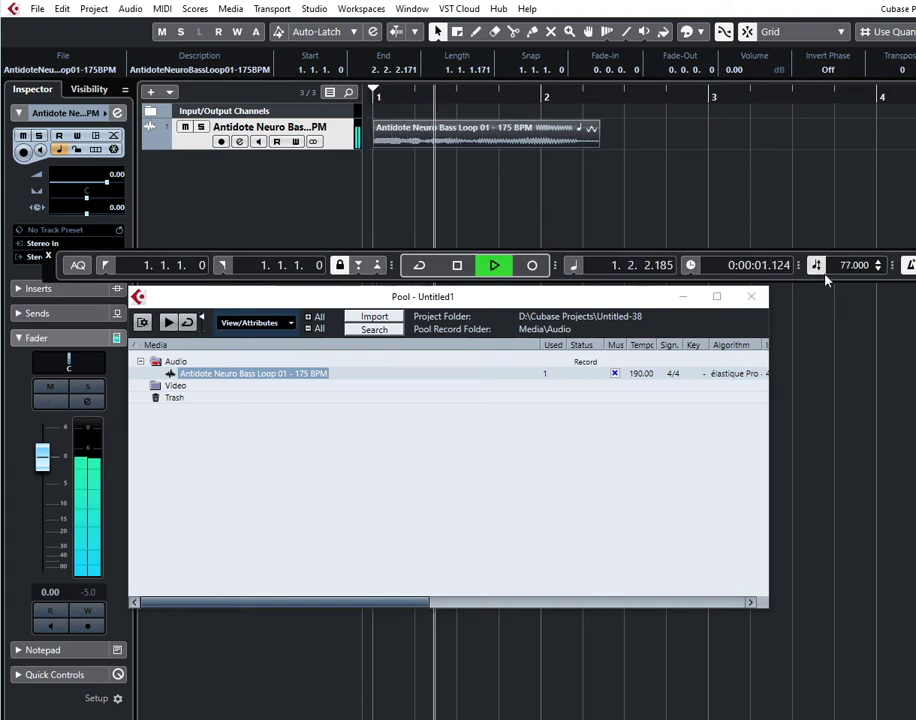
key(space)
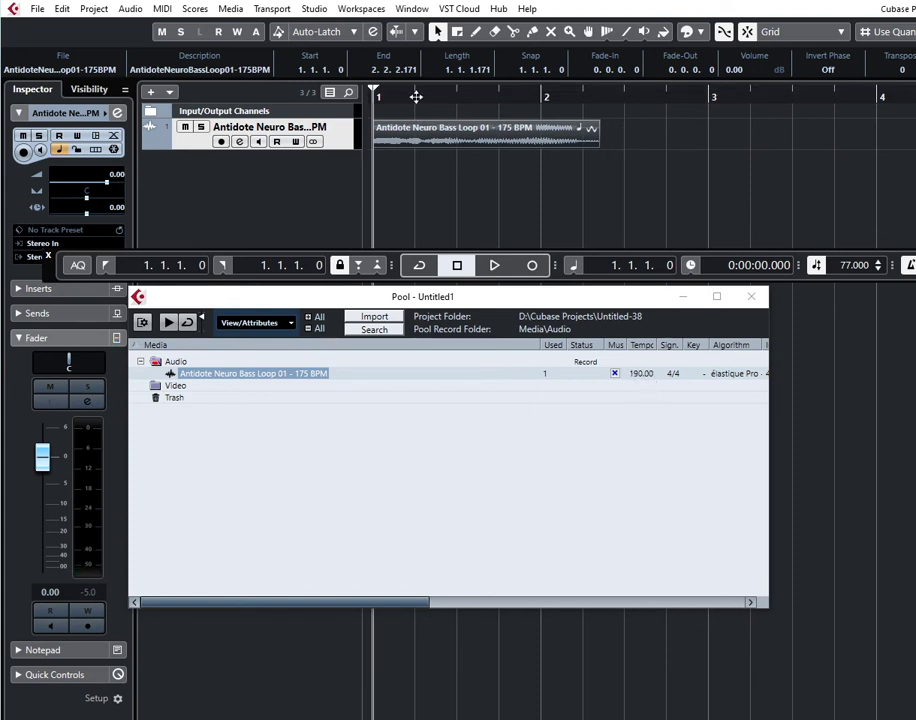
Close the Pool and remove the bass loop's track from the project.
key(ctrl+p)
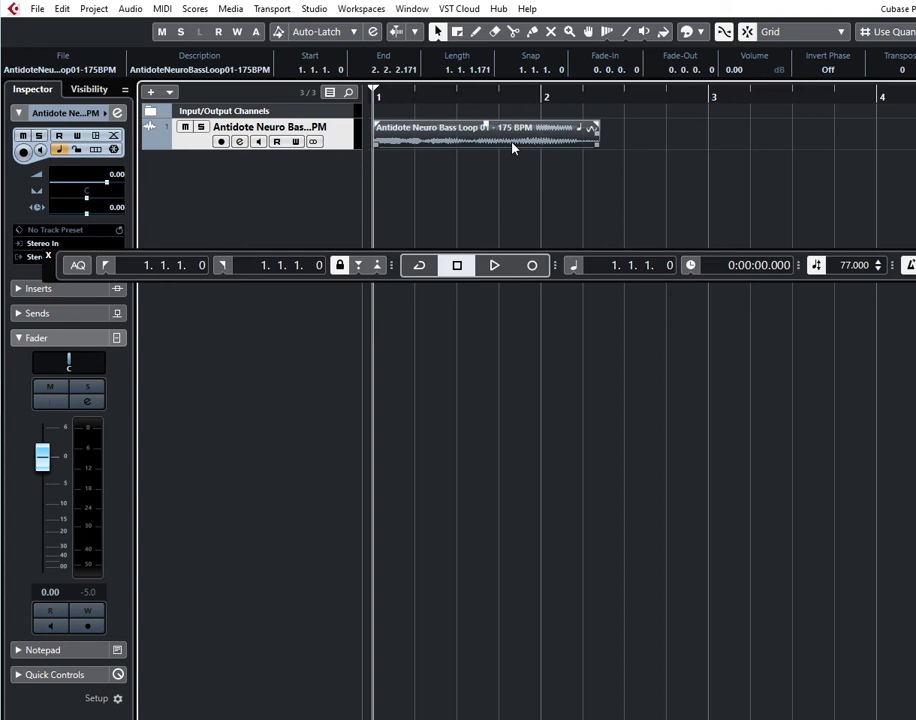
right_click(239, 141)
click(280, 207)
Import the audio file AT_AH_DL_04a from the Audioteknik - Acid House folder and play it briefly.
click(37, 8)
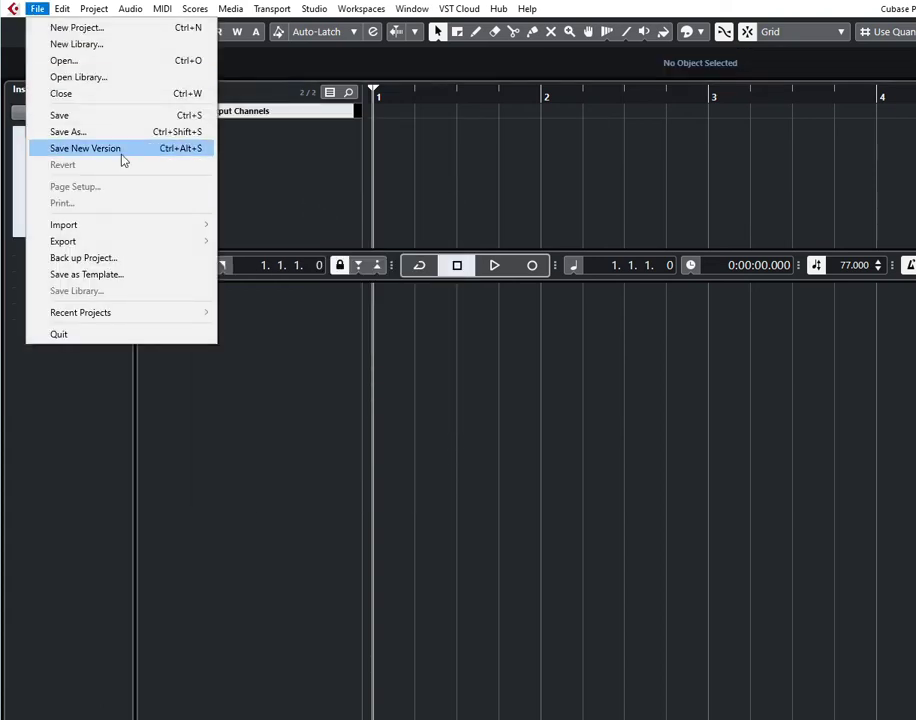
mouse_move(180, 224)
click(290, 226)
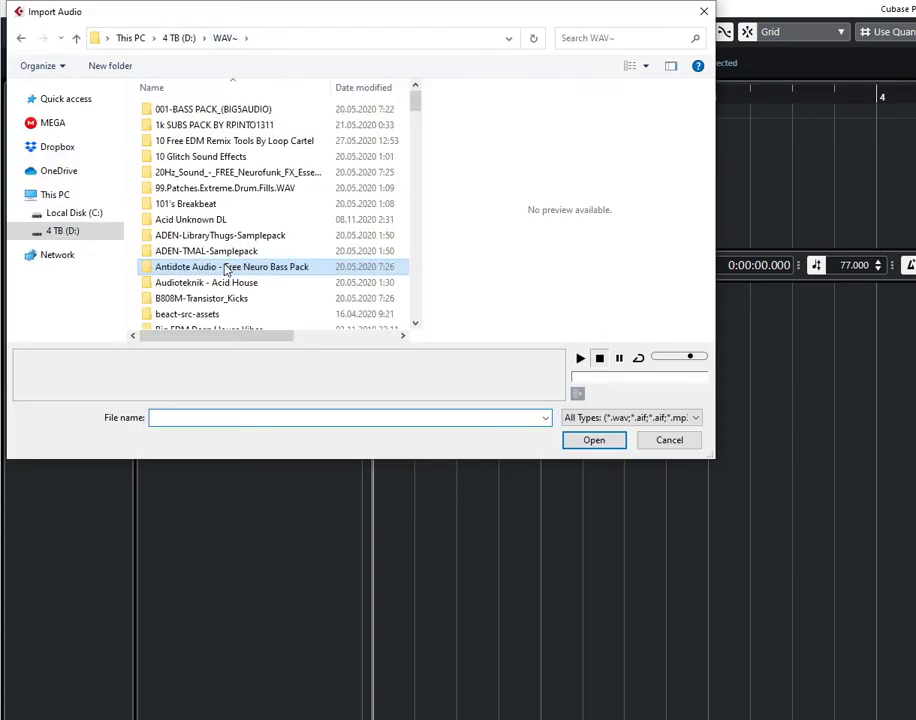
double_click(206, 282)
double_click(212, 140)
click(182, 152)
click(586, 434)
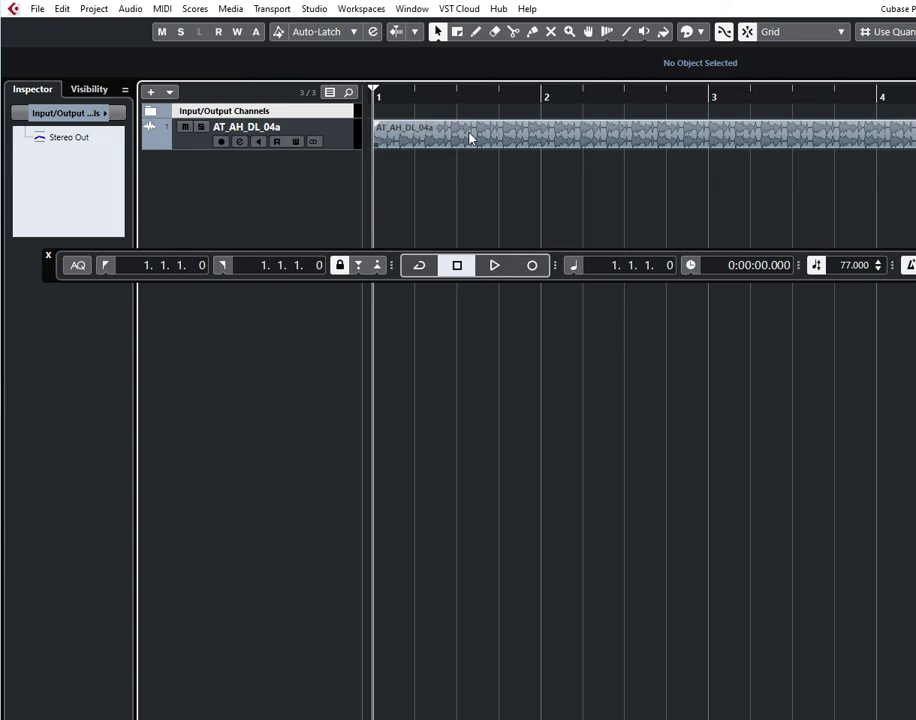
key(space)
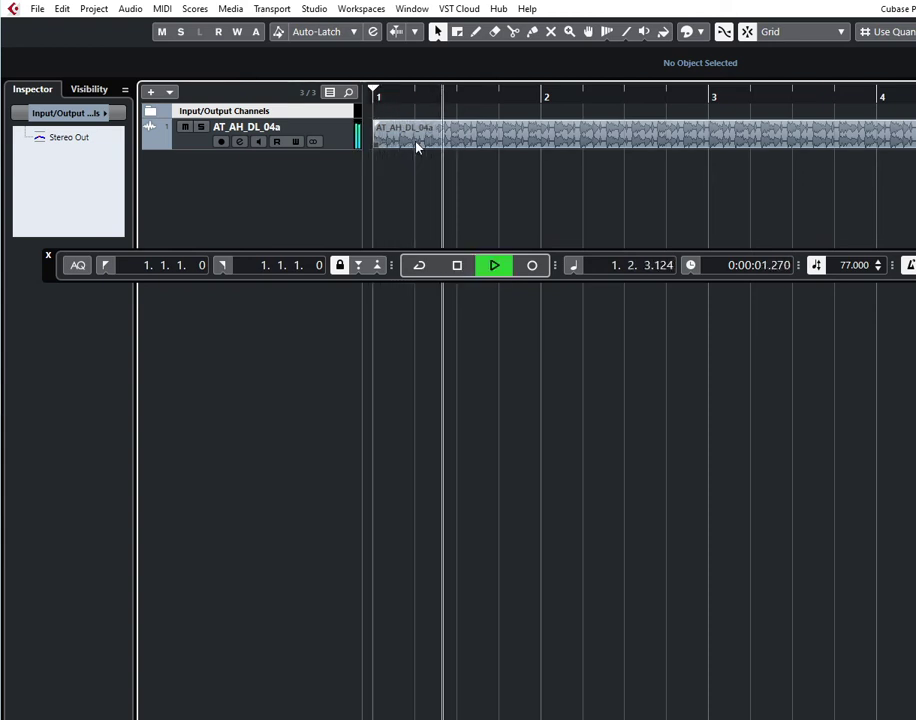
key(space)
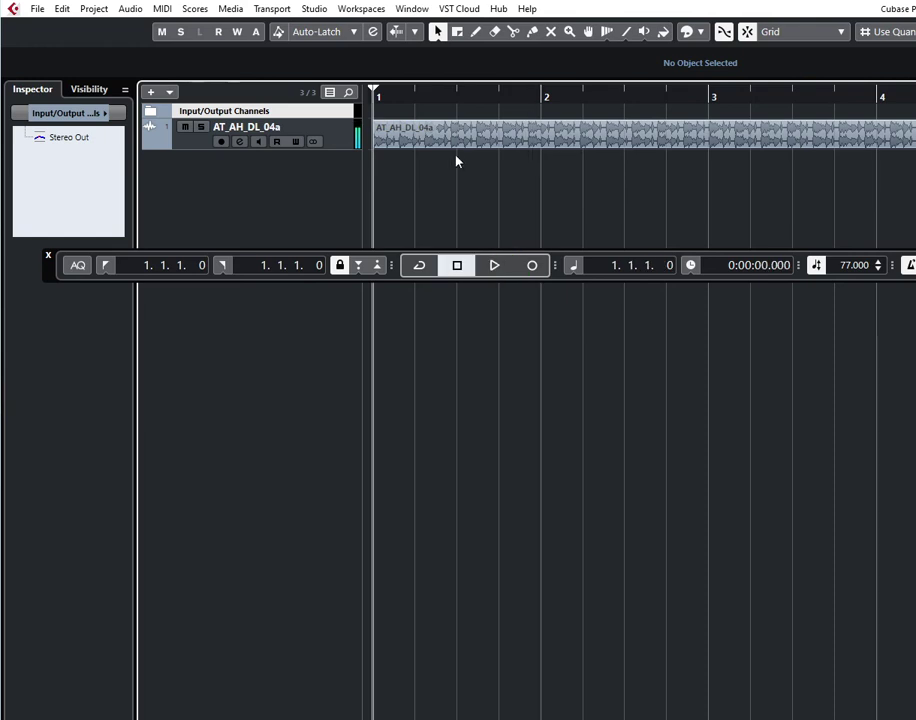
Turn on Musical Mode for AT_AH_DL_04a in the Pool and set its original tempo to 150 BPM.
click(450, 146)
key(ctrl+p)
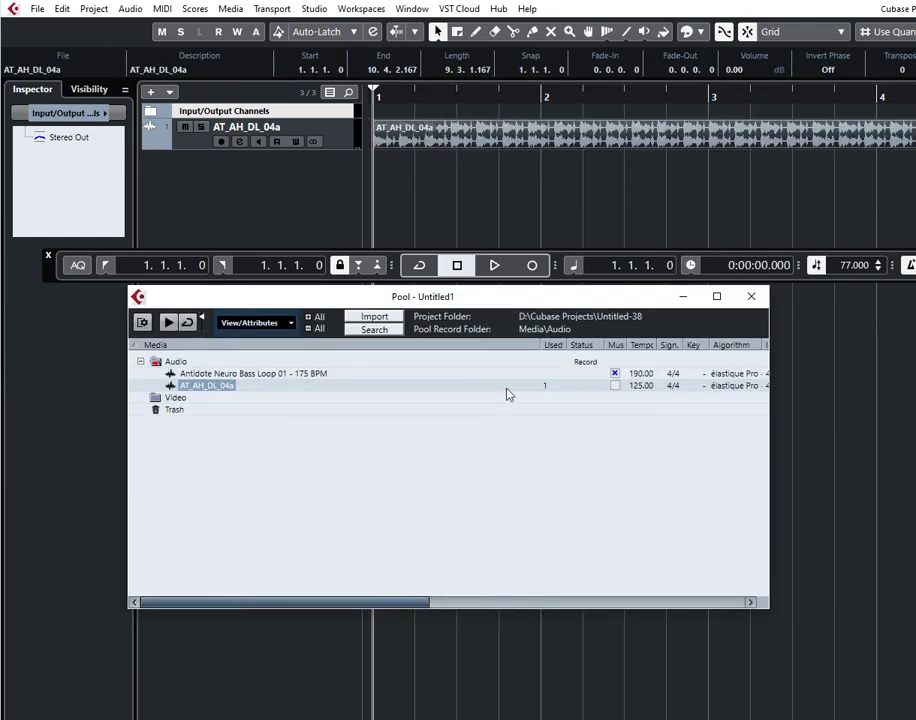
click(615, 386)
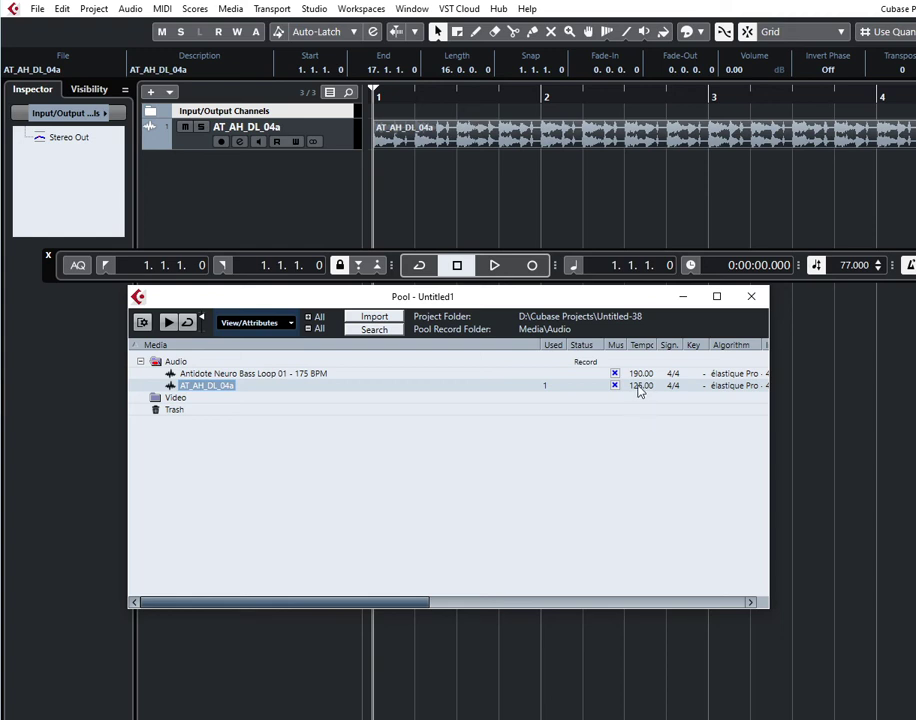
double_click(638, 388)
text(150)
key(Return)
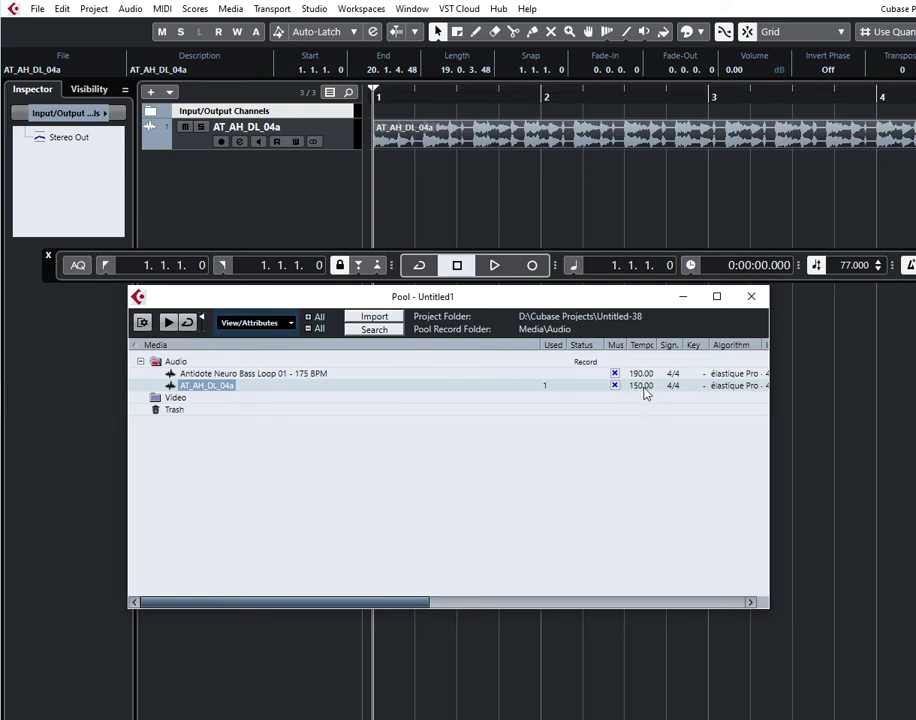
Open the Beat Calculator, try out Tap Tempo with a few taps, and close both windows.
click(94, 8)
click(120, 308)
click(708, 364)
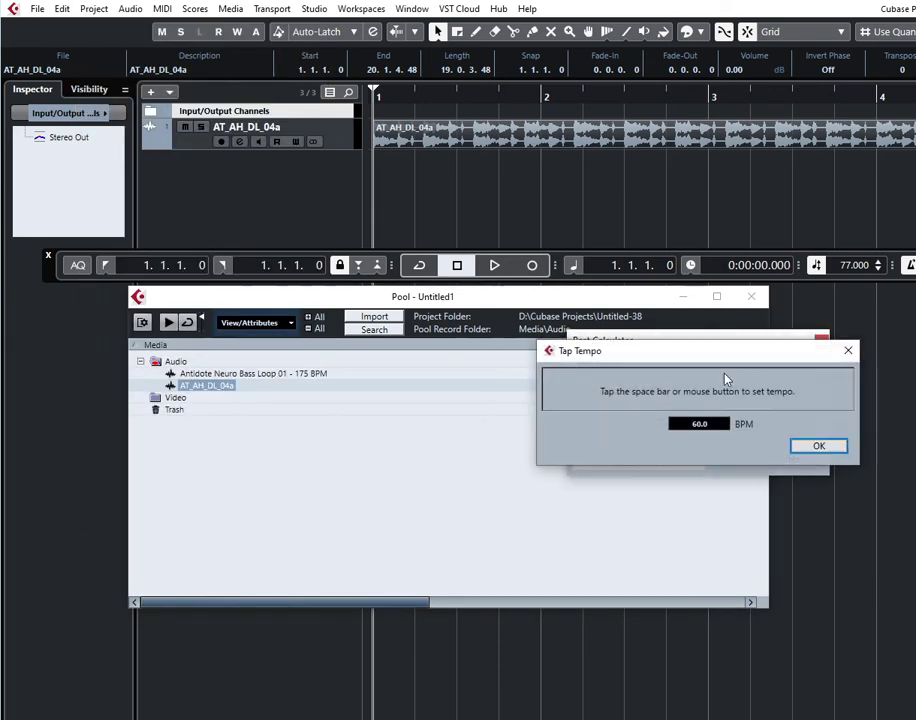
click(703, 395)
click(703, 395)
click(703, 395)
click(703, 395)
click(842, 350)
click(821, 341)
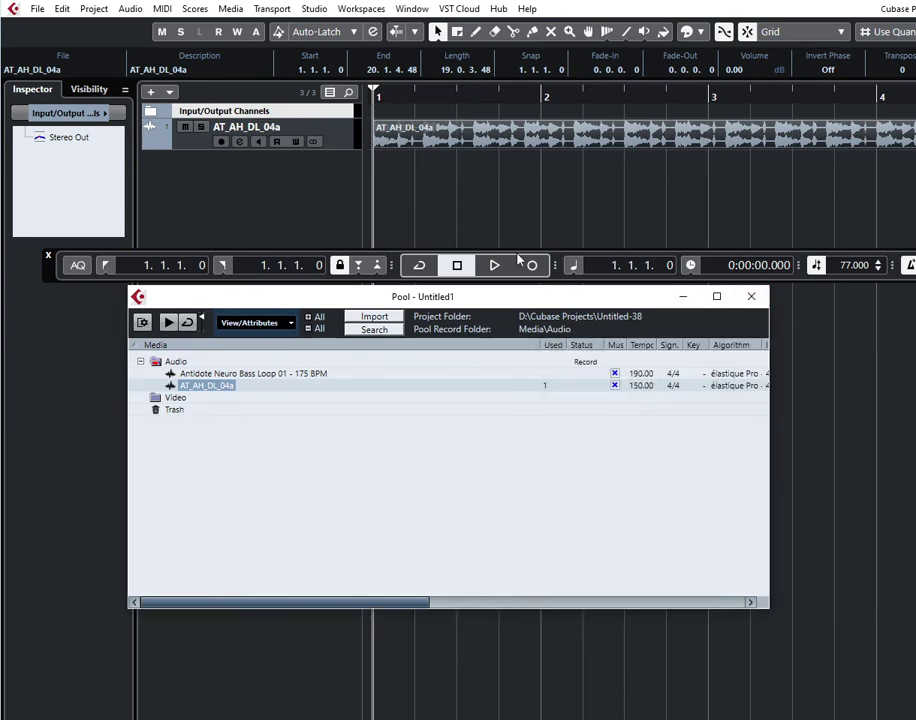
Play AT_AH_DL_04a from the project start and turn off its Musical Mode in the Pool during playback.
key(ctrl+p)
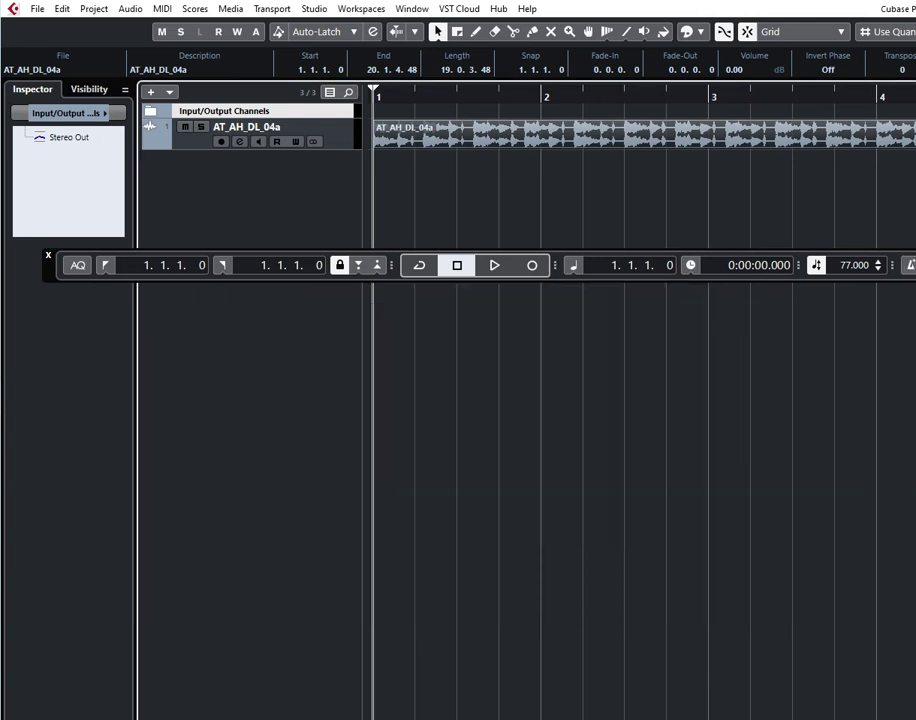
click(388, 96)
key(KP_Decimal)
key(space)
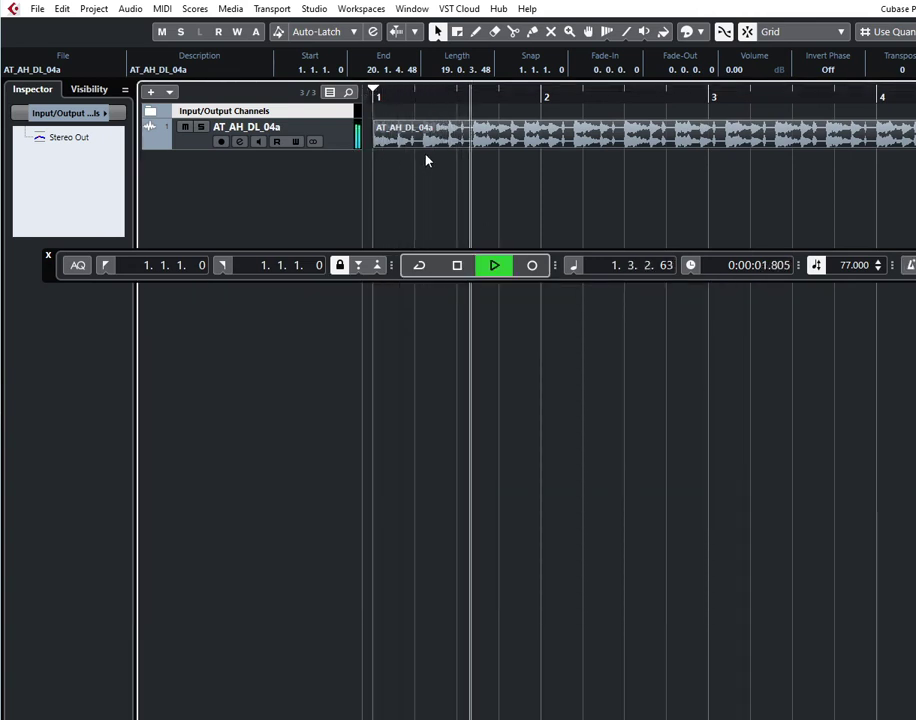
key(ctrl+p)
click(614, 386)
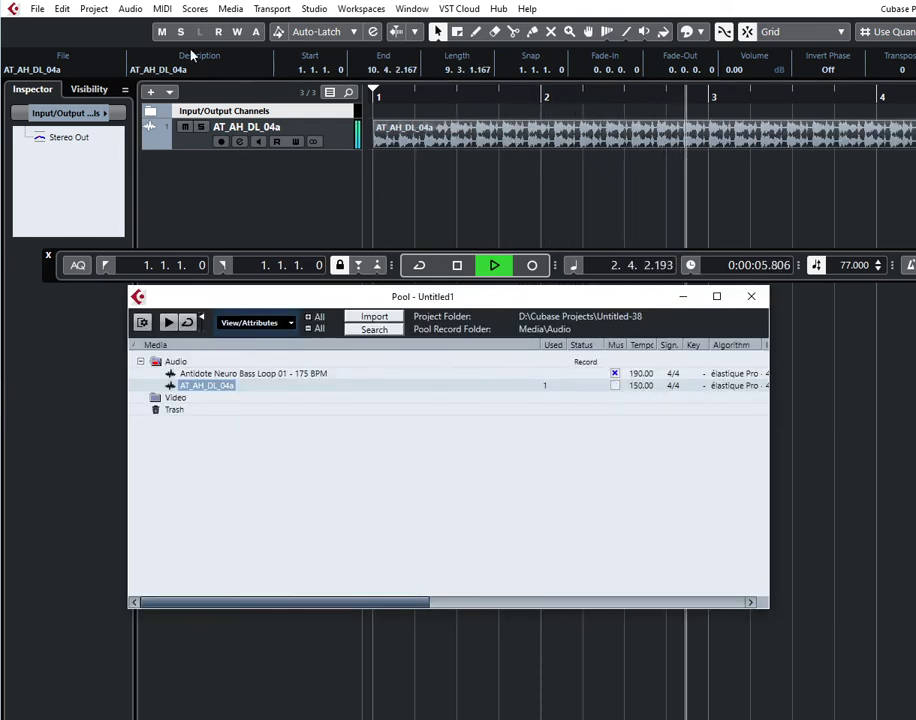
click(100, 10)
click(199, 306)
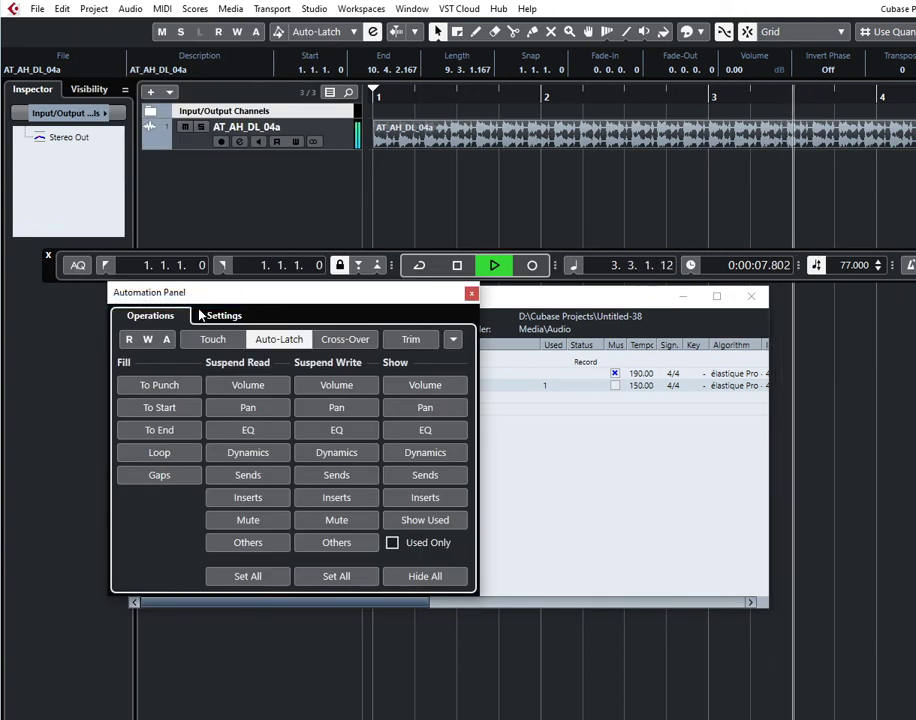
key(F6)
Measure the playing loop's tempo by tapping along in the Beat Calculator's Tap Tempo, and close the tapping dialog.
click(94, 8)
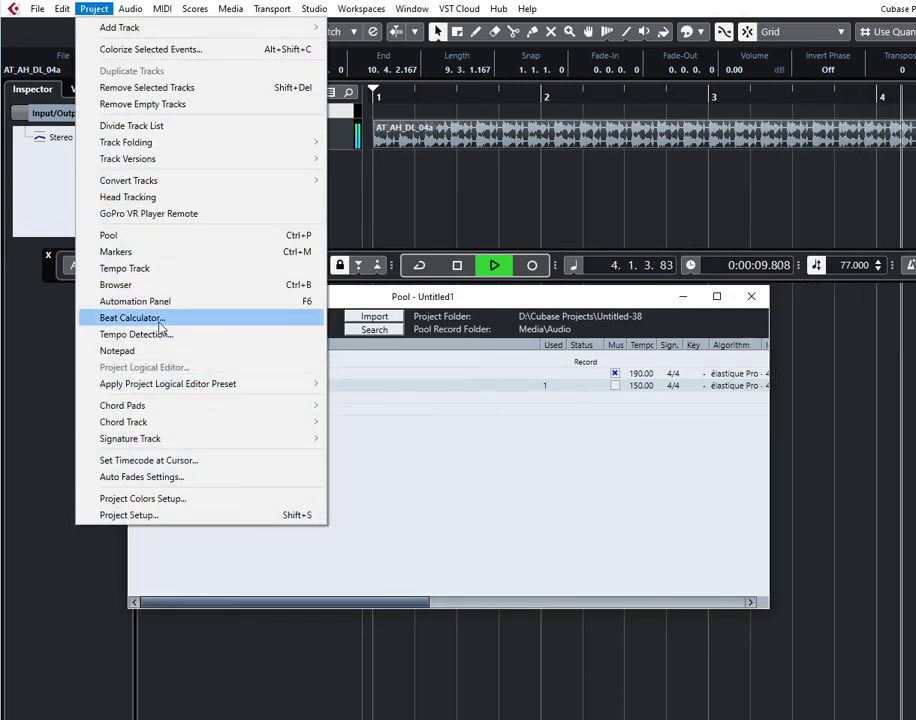
click(164, 318)
click(722, 371)
click(681, 395)
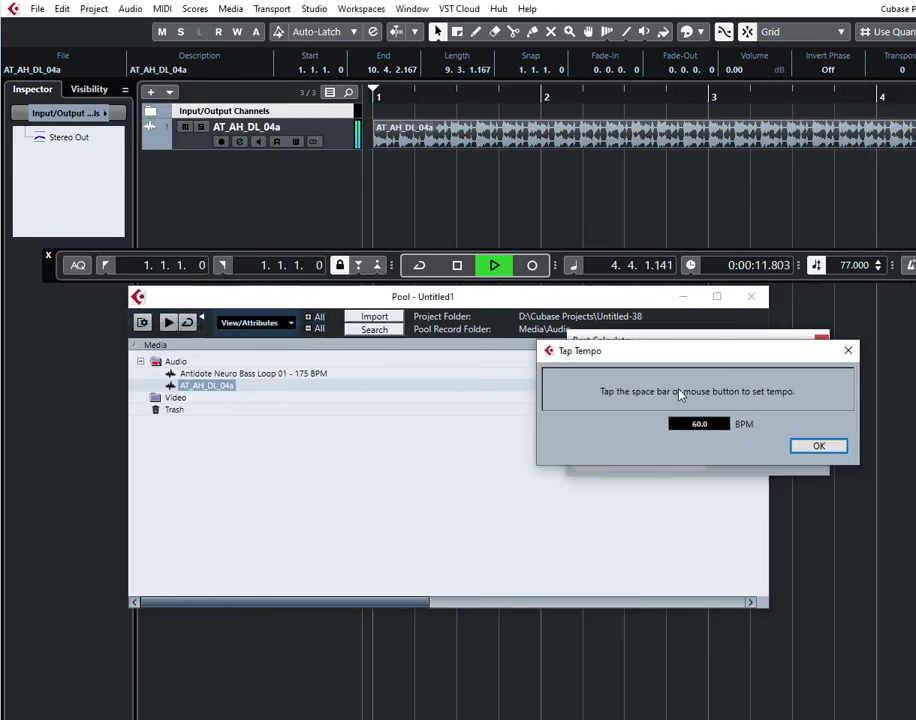
click(678, 393)
click(678, 393)
click(678, 393)
click(678, 393)
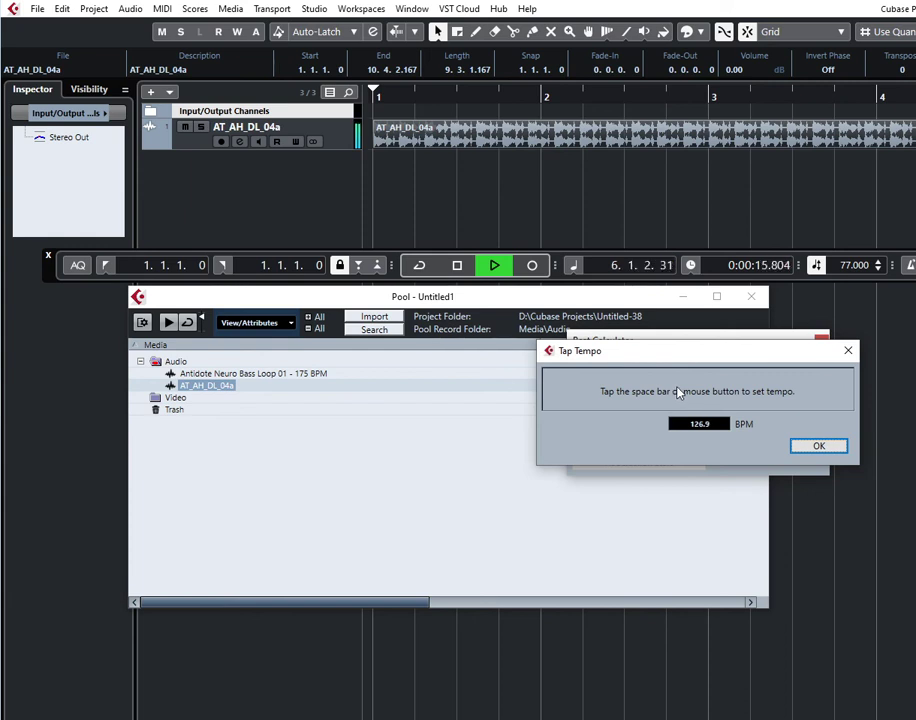
click(678, 393)
click(678, 393)
click(678, 393)
click(678, 393)
click(678, 393)
click(848, 351)
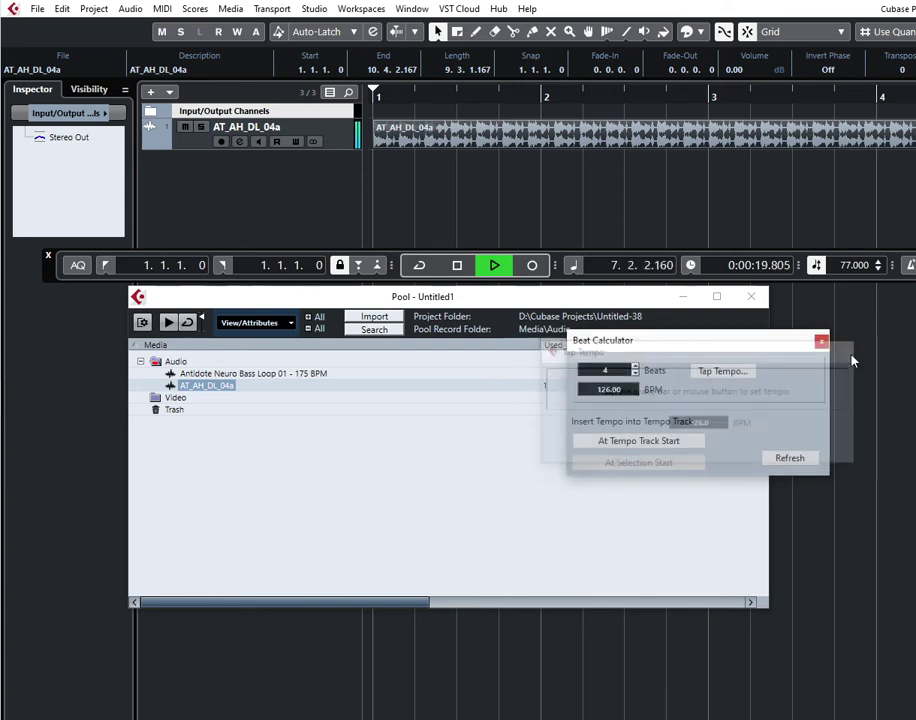
Stop playback, close the Beat Calculator, and give AT_AH_DL_04a an original tempo of 125 BPM with Musical Mode on in the Pool.
key(space)
click(822, 345)
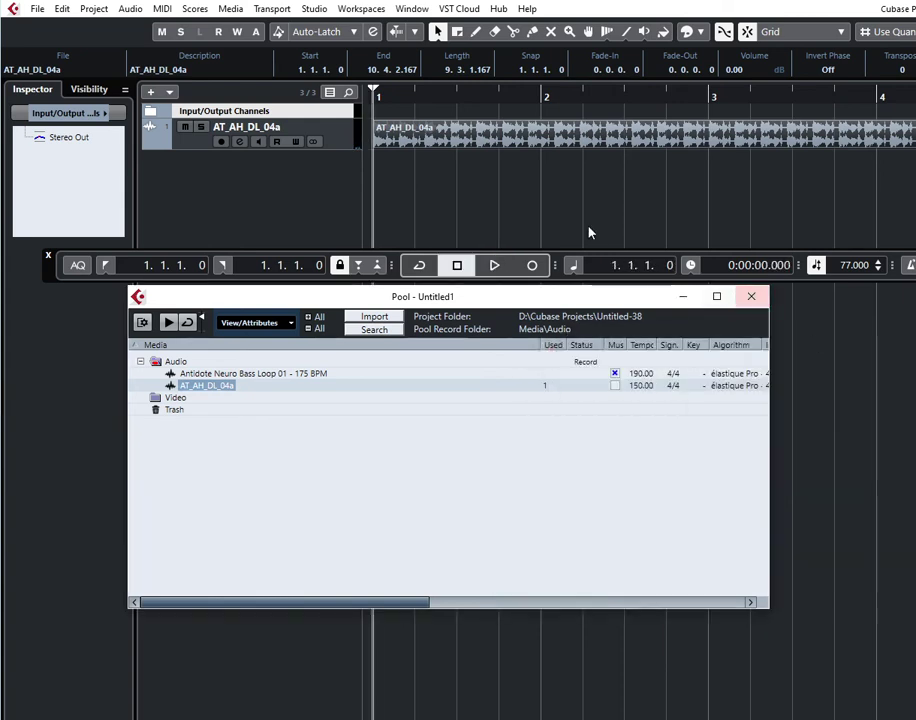
double_click(651, 388)
text(1)
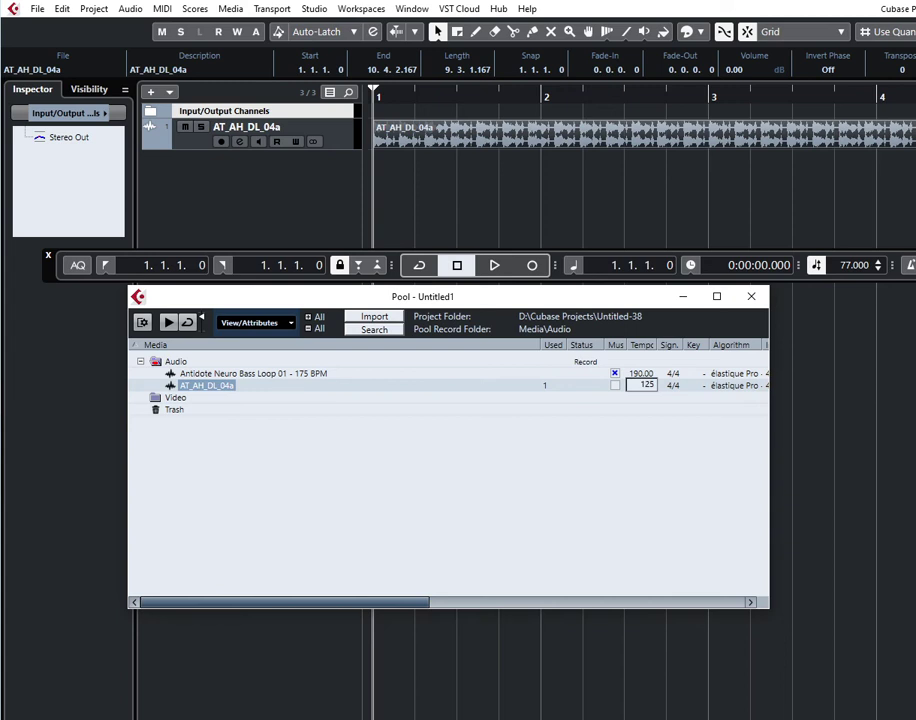
text(25)
key(Return)
click(615, 385)
Set the project tempo to 125 BPM.
double_click(866, 265)
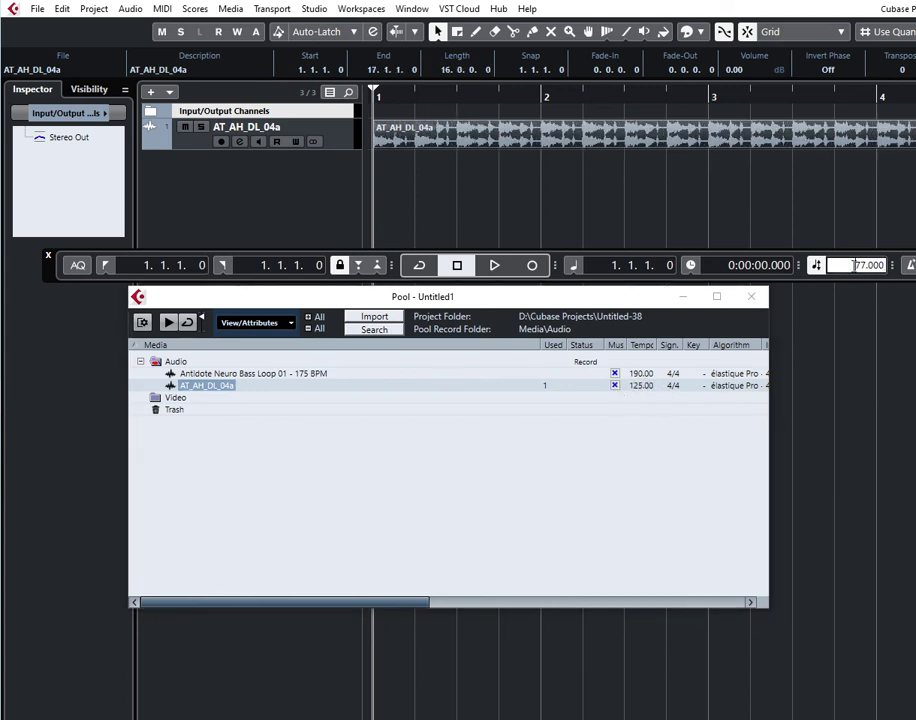
text(125)
key(Return)
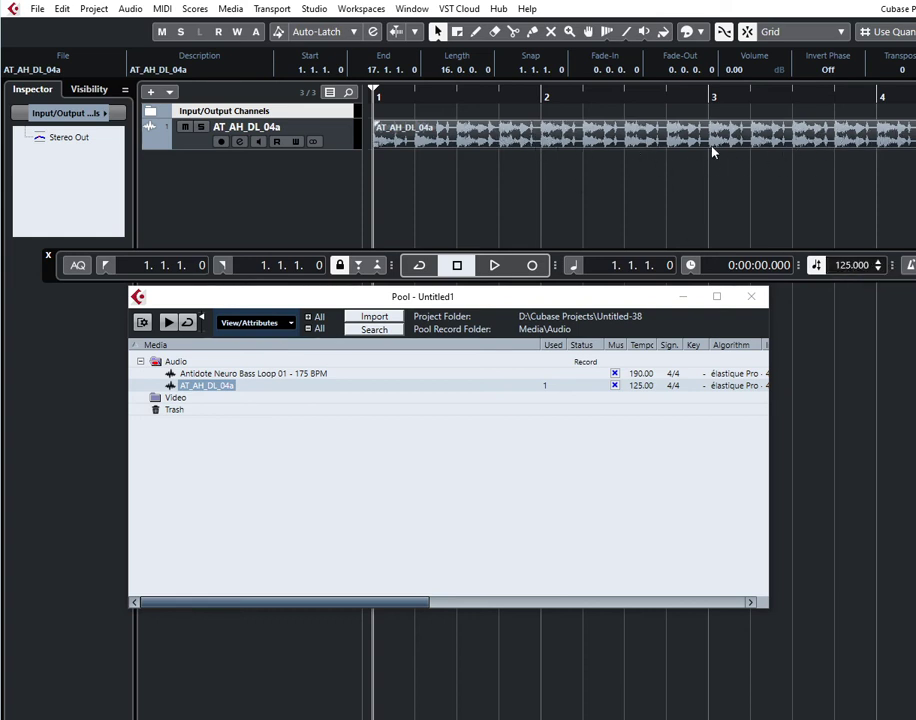
Play the AT_AH_DL_04a loop from the project start to check it against the grid, stop playback, and select the event.
click(372, 174)
key(space)
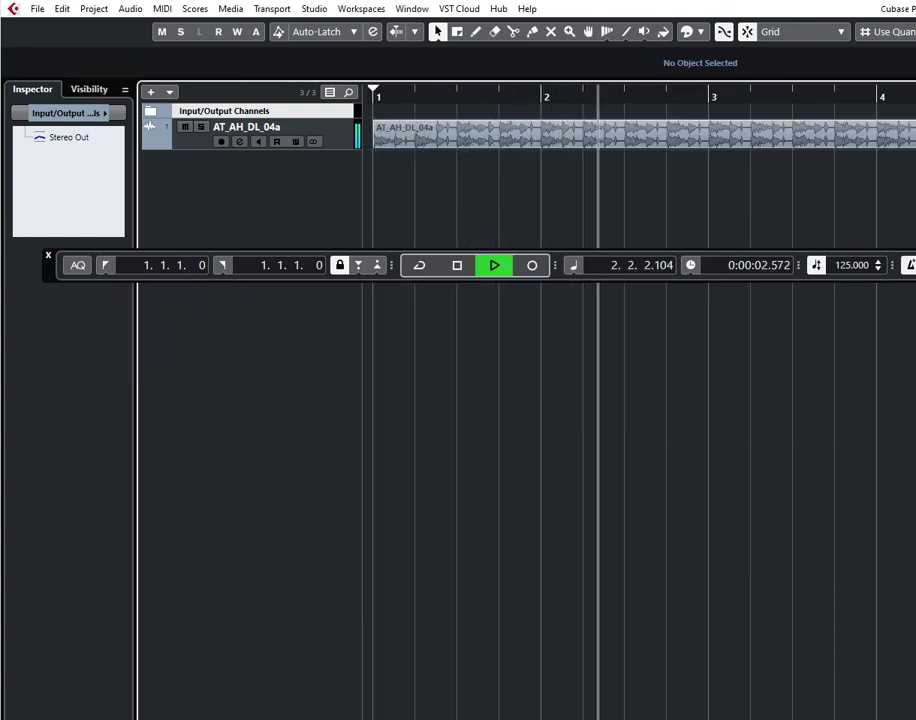
scroll(640, 183, right, 3)
scroll(662, 225, right, 10)
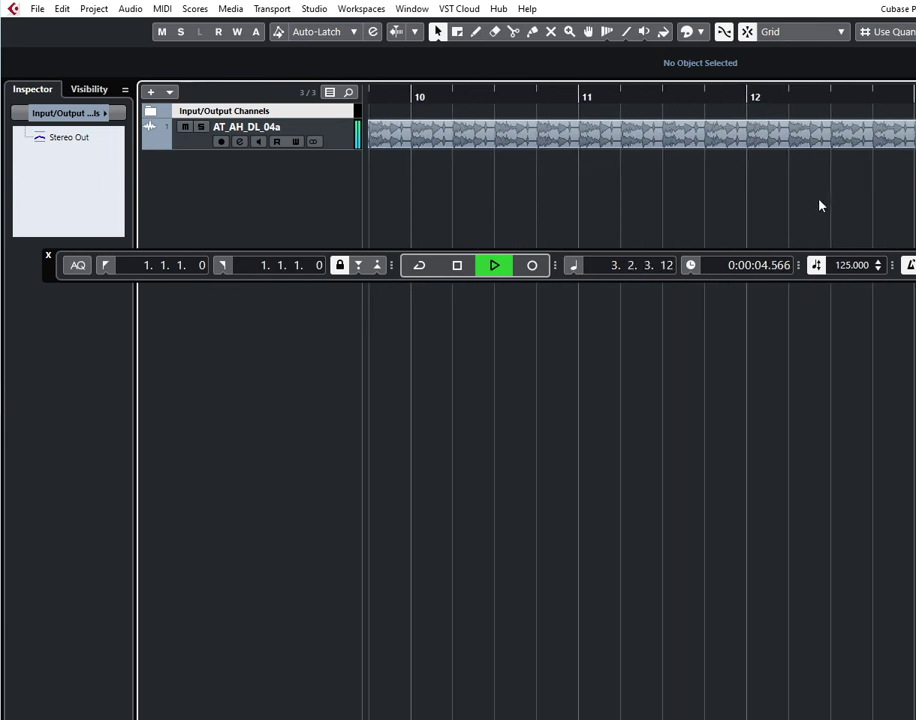
scroll(726, 200, left, 12)
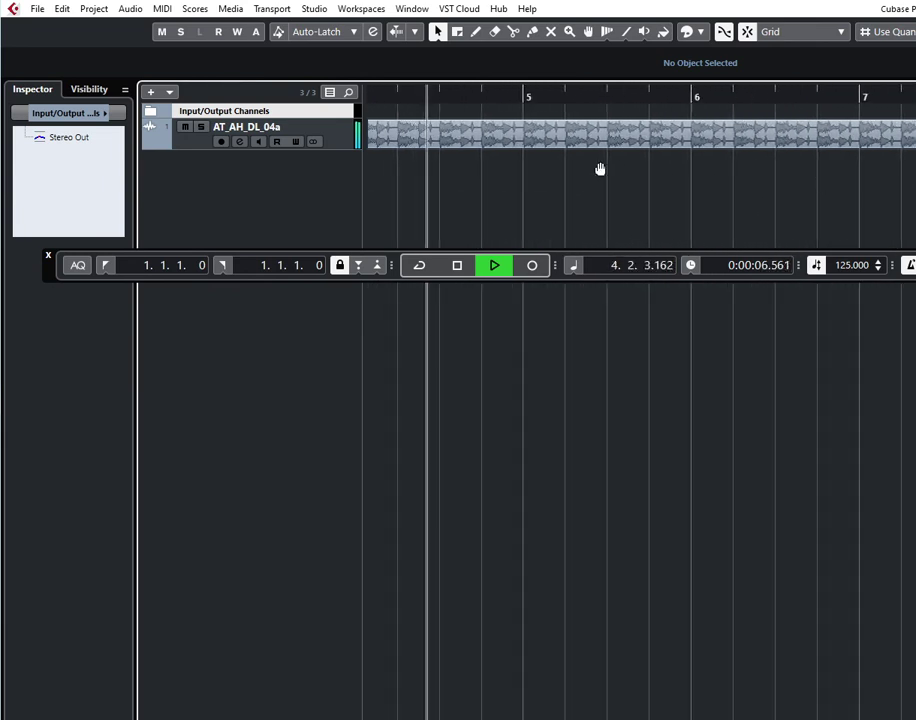
key(space)
click(442, 140)
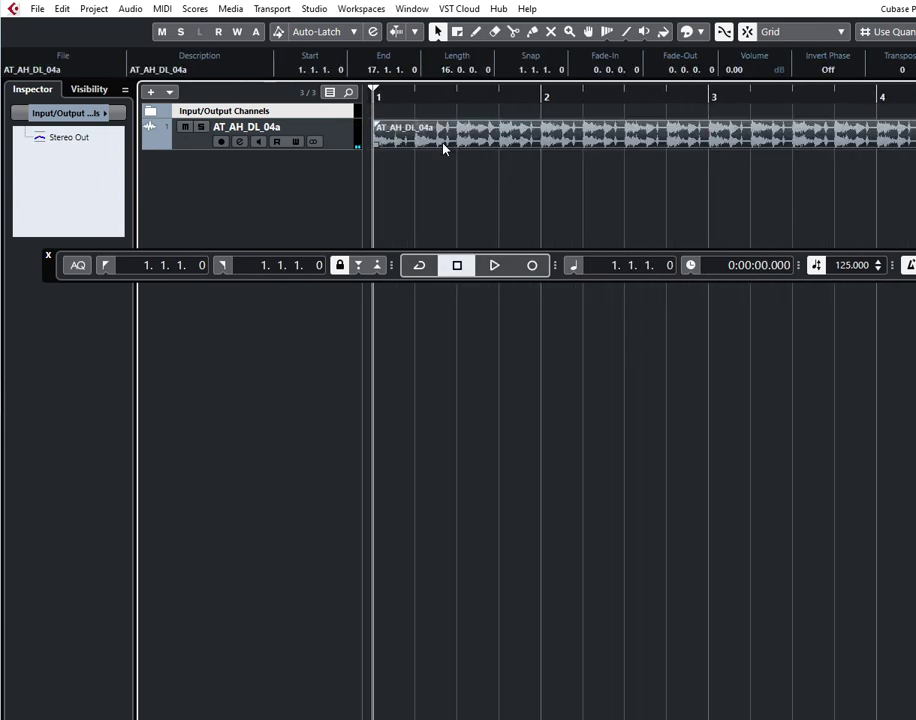
Bring up the Pool, select the AT_AH_DL_04a track, and toggle its time base between Musical and Linear.
key(ctrl+p)
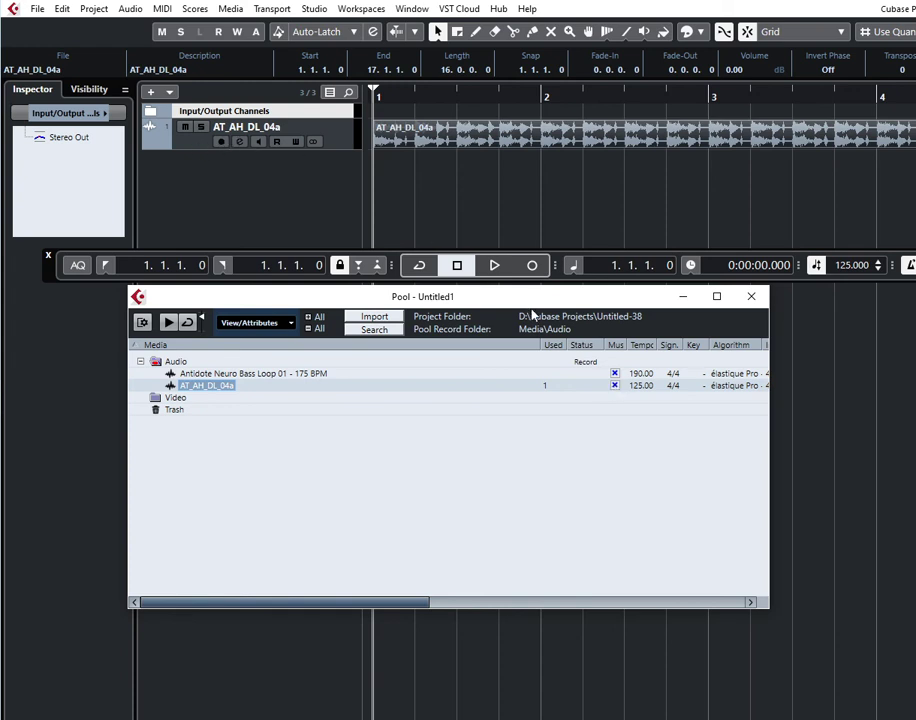
click(190, 143)
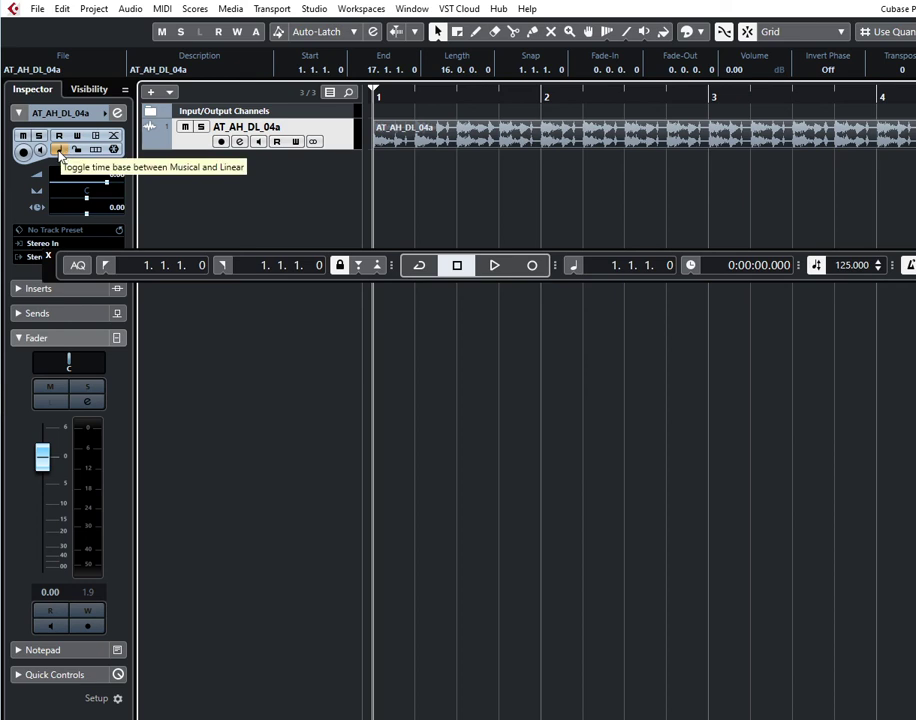
click(60, 150)
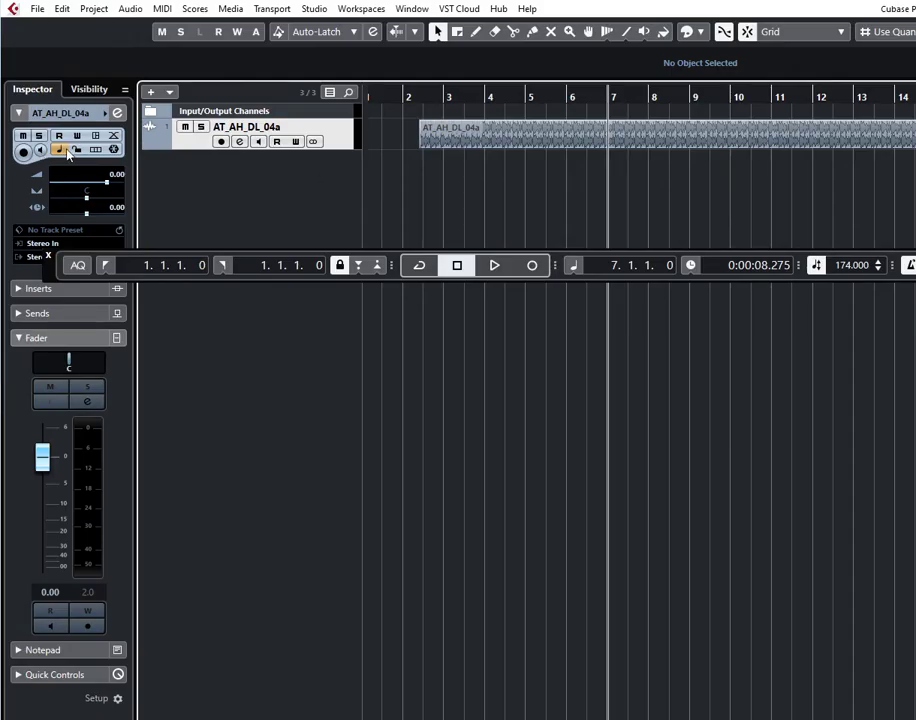
Turn off Musical Mode for AT_AH_DL_04a and Antidote Neuro Bass Loop 01 in the Pool, and close the Pool.
click(579, 143)
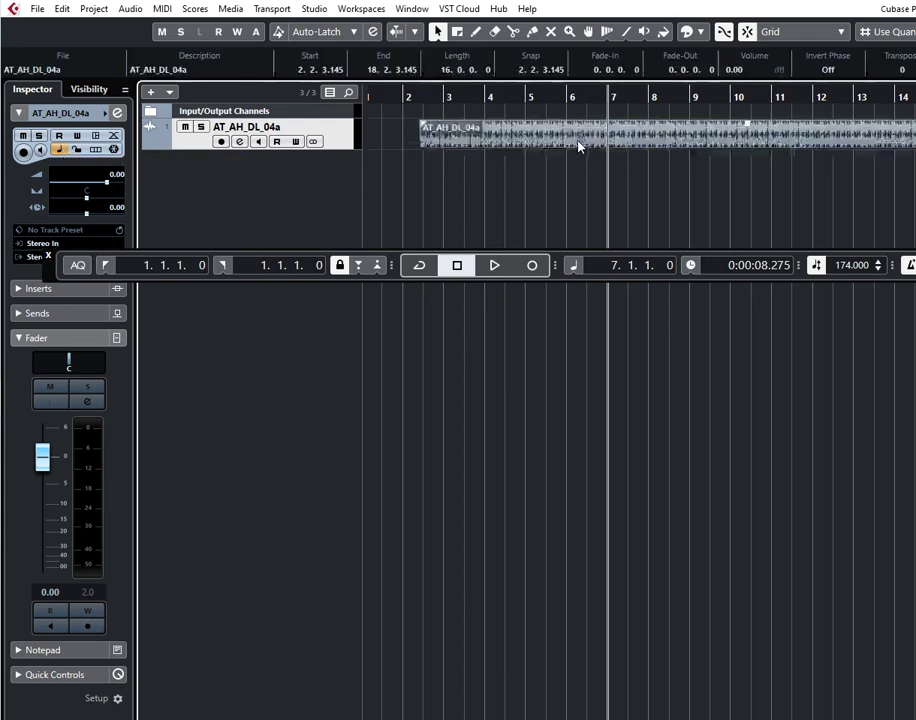
key(ctrl+p)
click(620, 385)
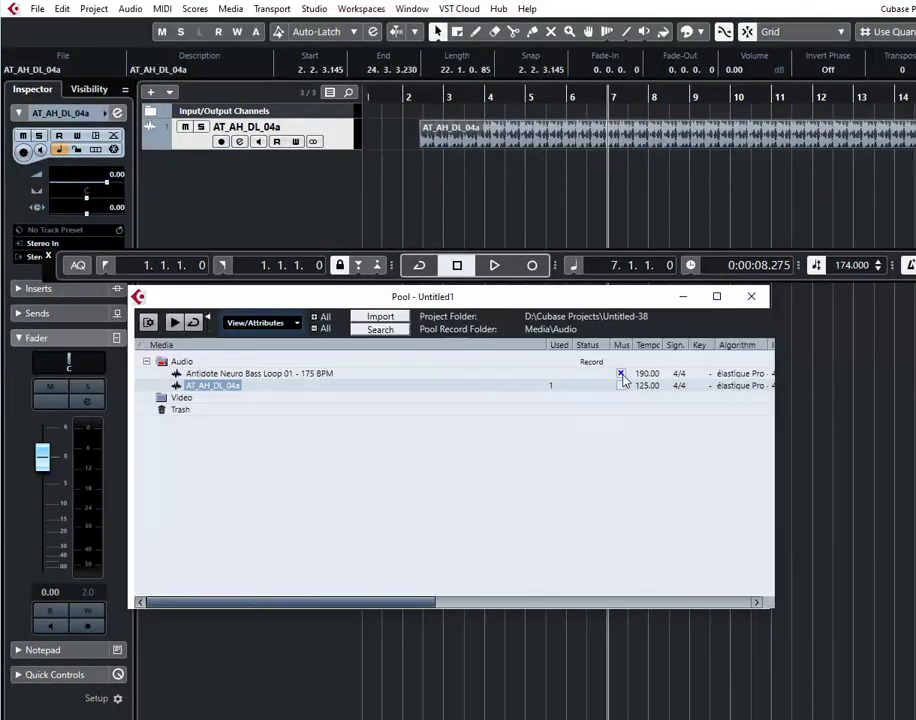
click(620, 373)
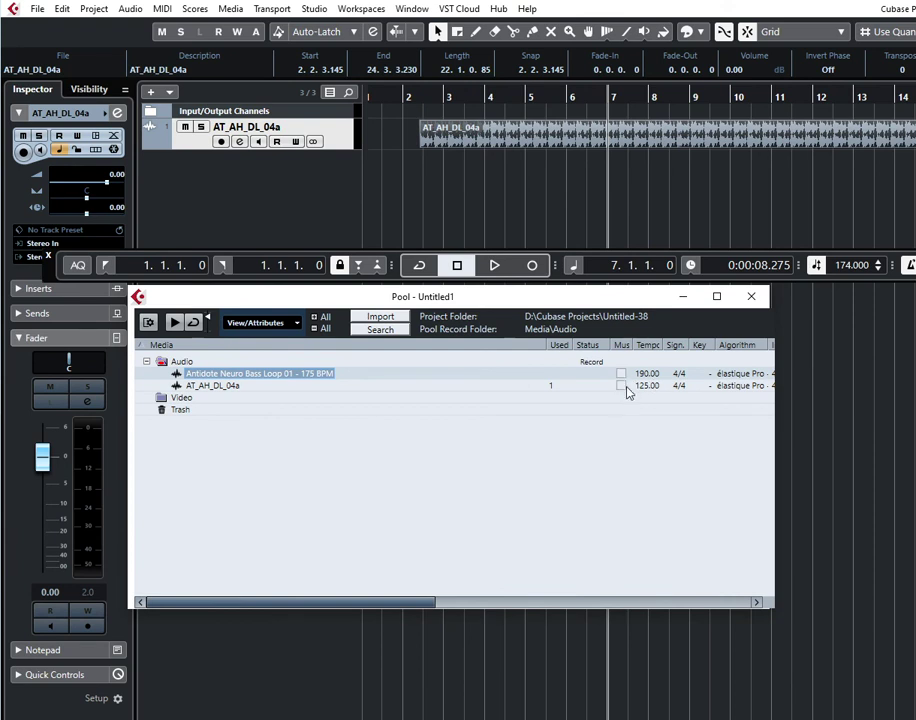
click(751, 296)
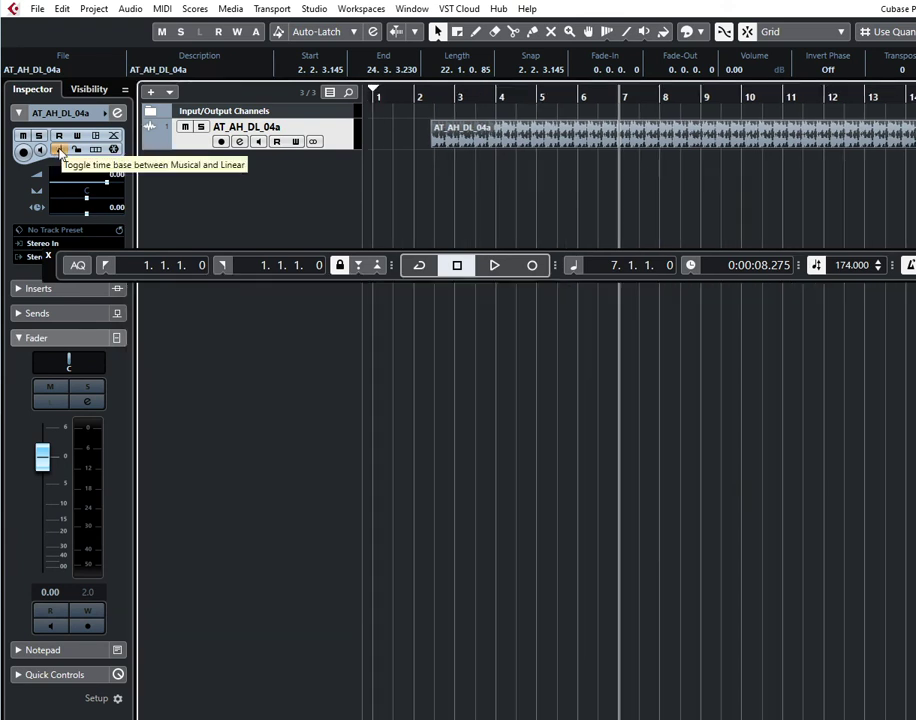
Split the AT_AH_DL_04a event at about 2.4.1.1 with snap off and delete everything after the cut.
drag(434, 96, 436, 111)
scroll(809, 188, left, 1)
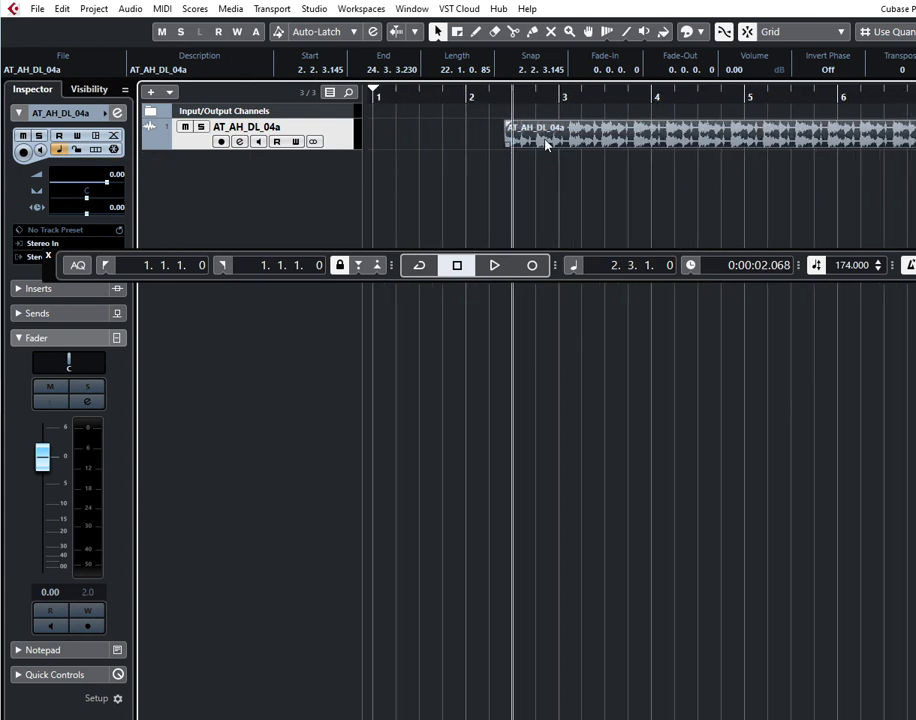
drag(500, 97, 499, 130)
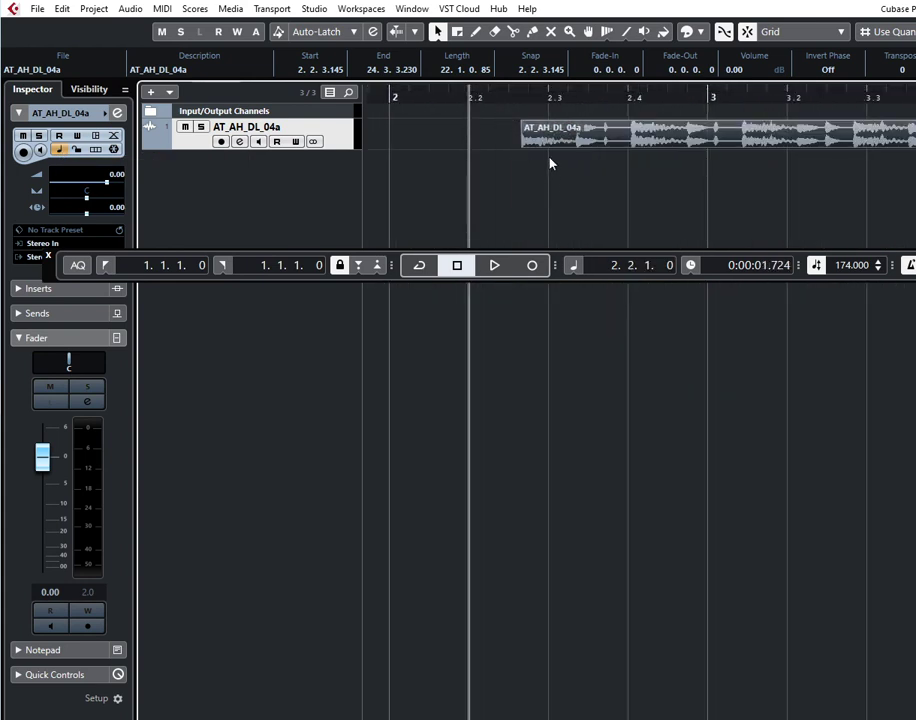
key(3)
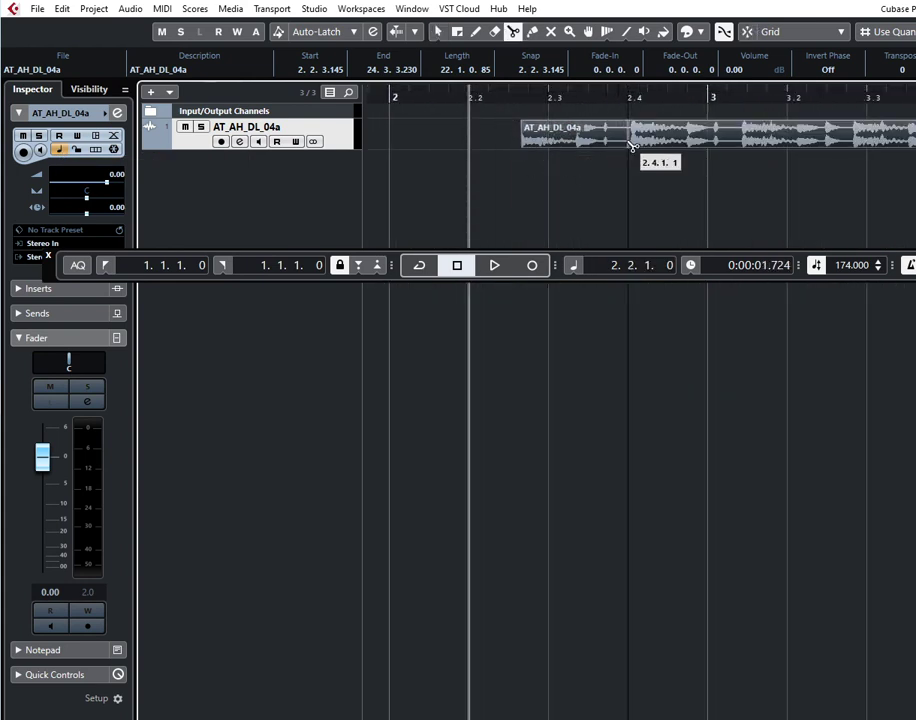
click(630, 149)
key(Delete)
key(1)
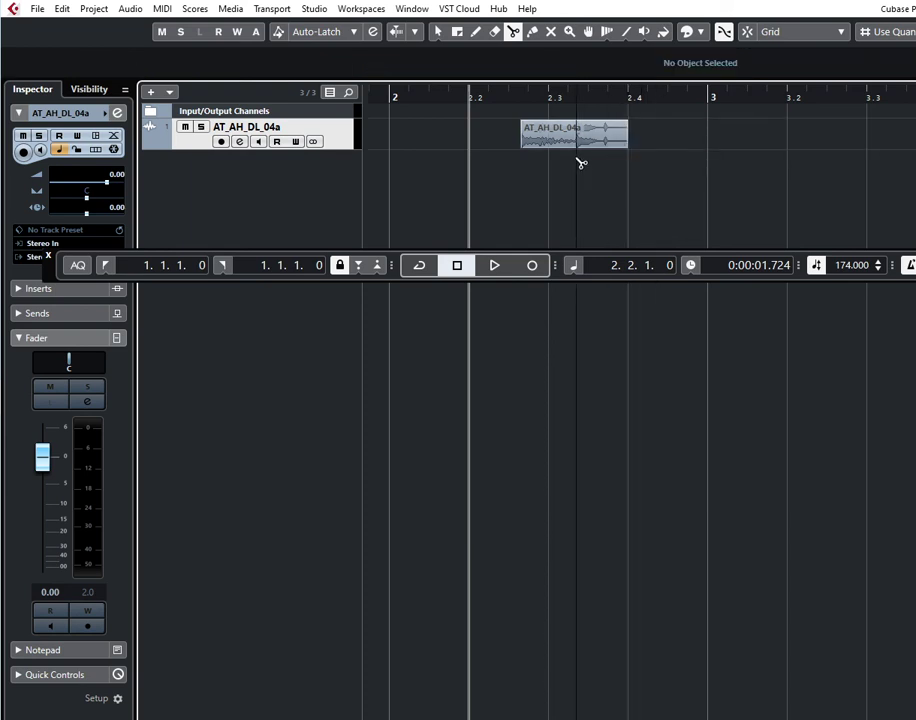
Move the short slice to bar 3 with snap on, and place copies of it at the starts of bars 1, 2 and 4.
drag(572, 139, 755, 145)
key(j)
key(g)
key(g)
key(g)
key(g)
key(g)
key(g)
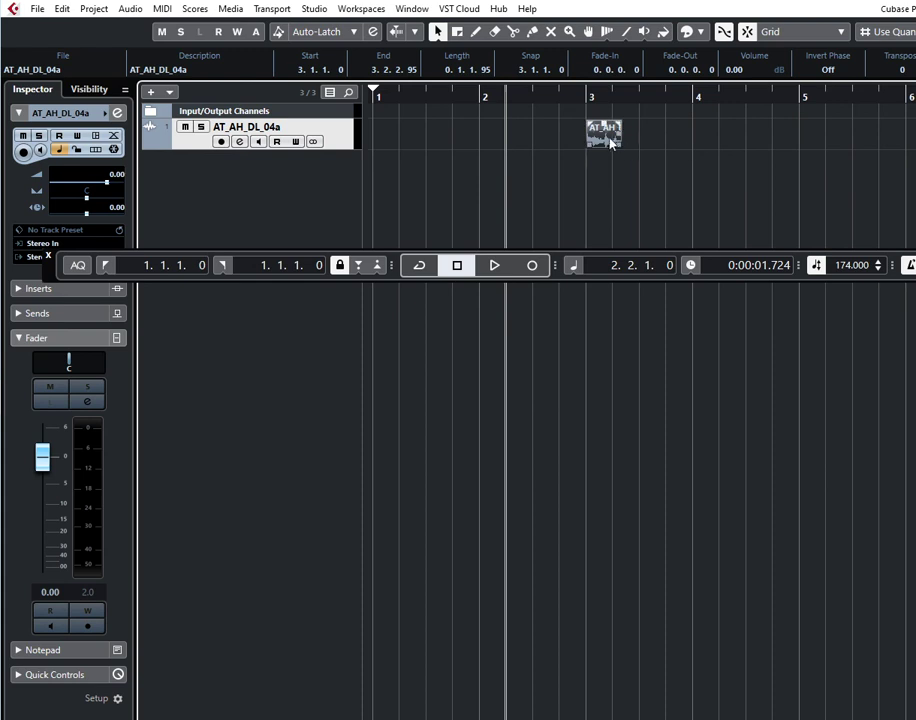
drag(612, 142, 707, 148)
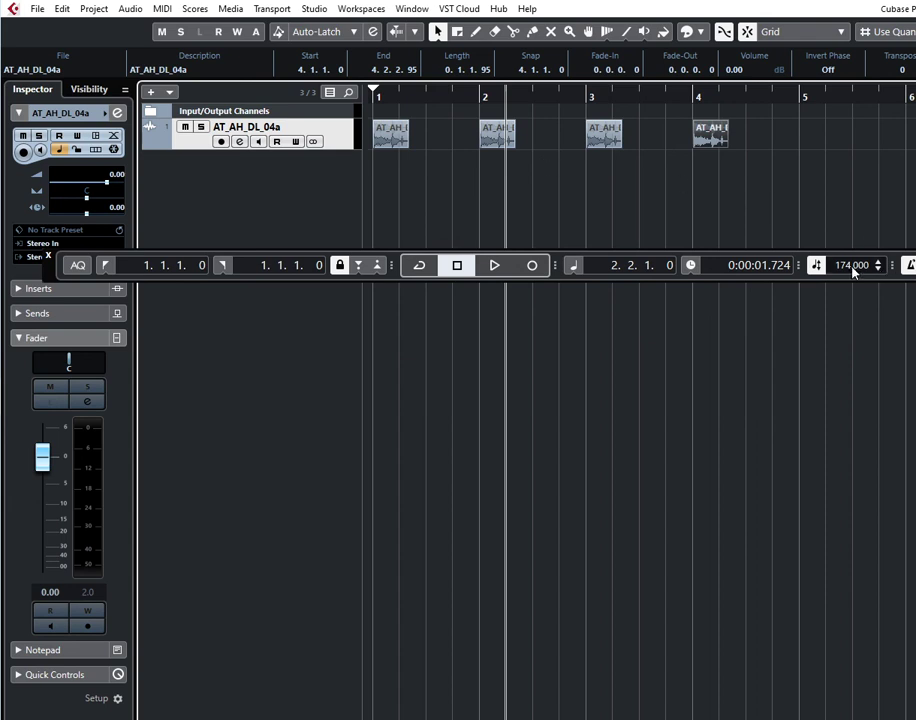
Lower the project tempo to 168 BPM and check the slices' alignment at the starts of bars 2, 3 and 4.
mouse_move(847, 272)
mouse_down()
mouse_move(857, 370)
mouse_move(861, 221)
mouse_move(843, 245)
mouse_move(855, 280)
mouse_up()
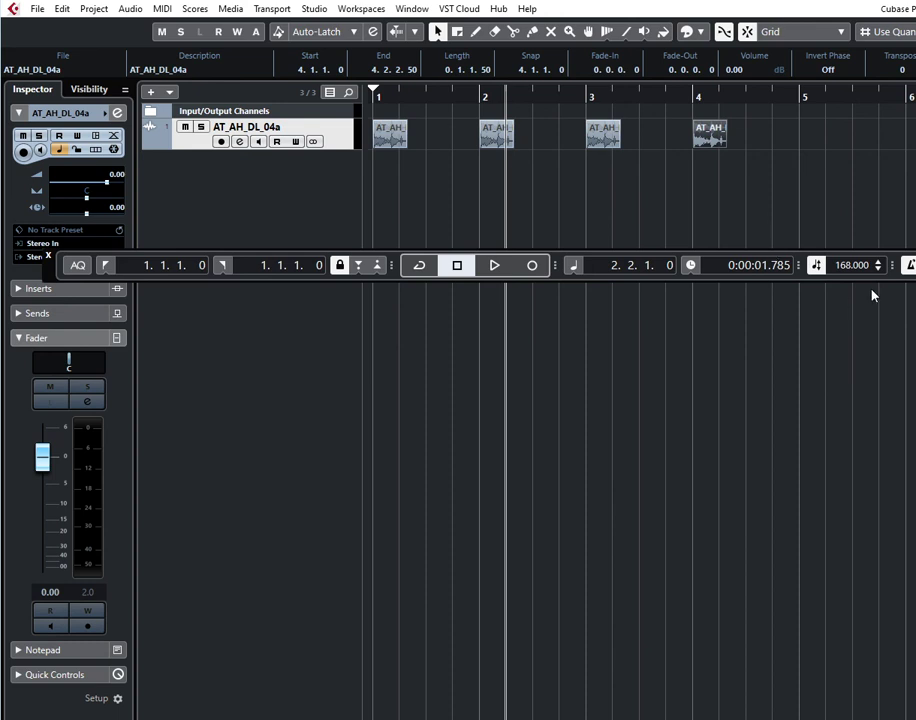
scroll(848, 272, down, 2)
scroll(848, 270, up, 2)
click(481, 96)
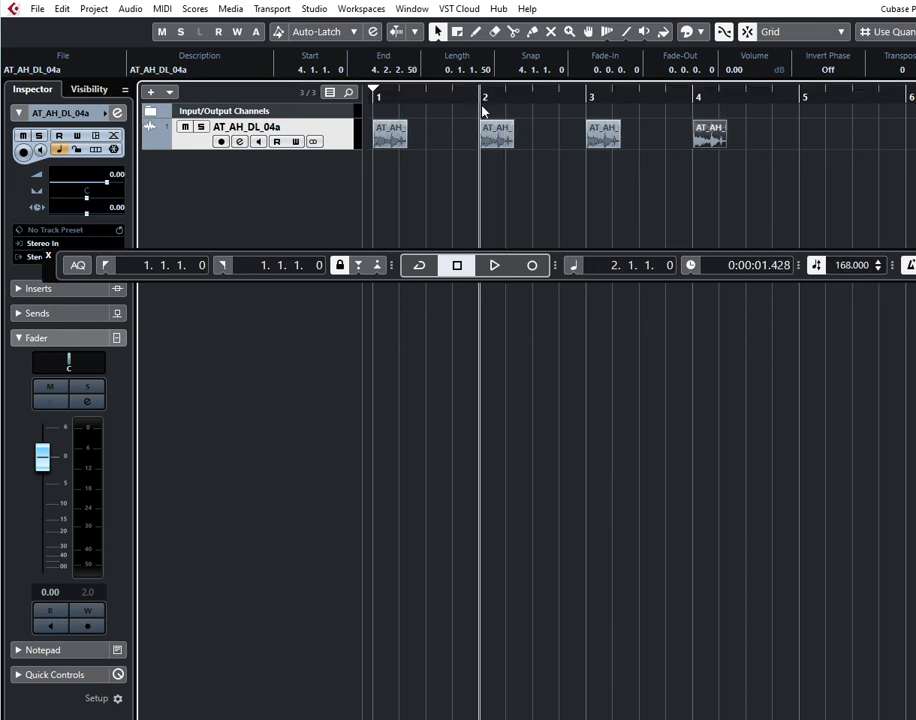
click(588, 95)
click(697, 97)
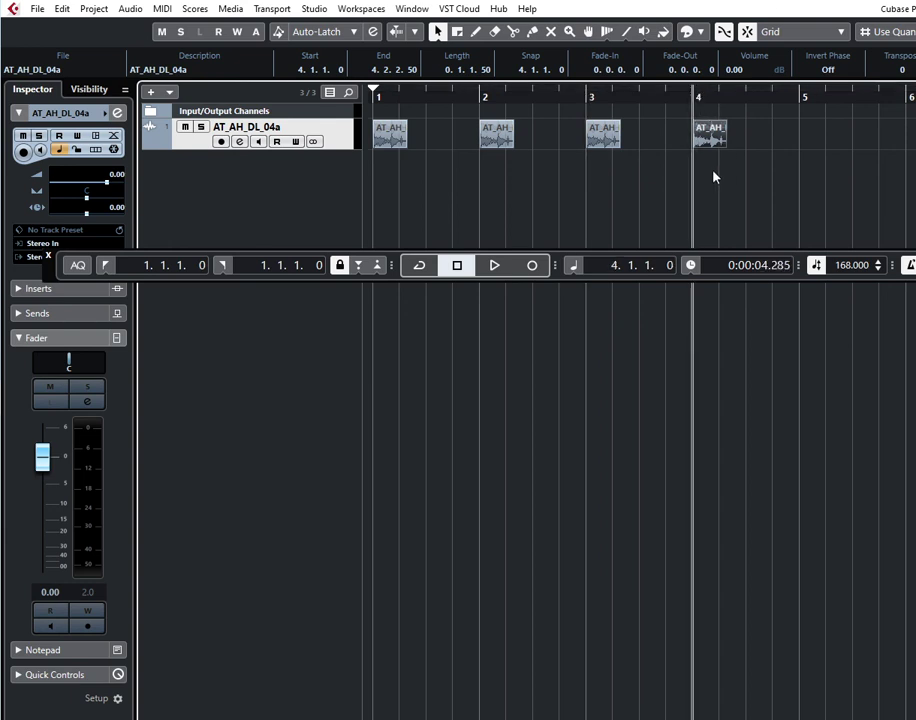
Switch the track's time base to Linear and raise the project tempo to 181 BPM.
click(59, 151)
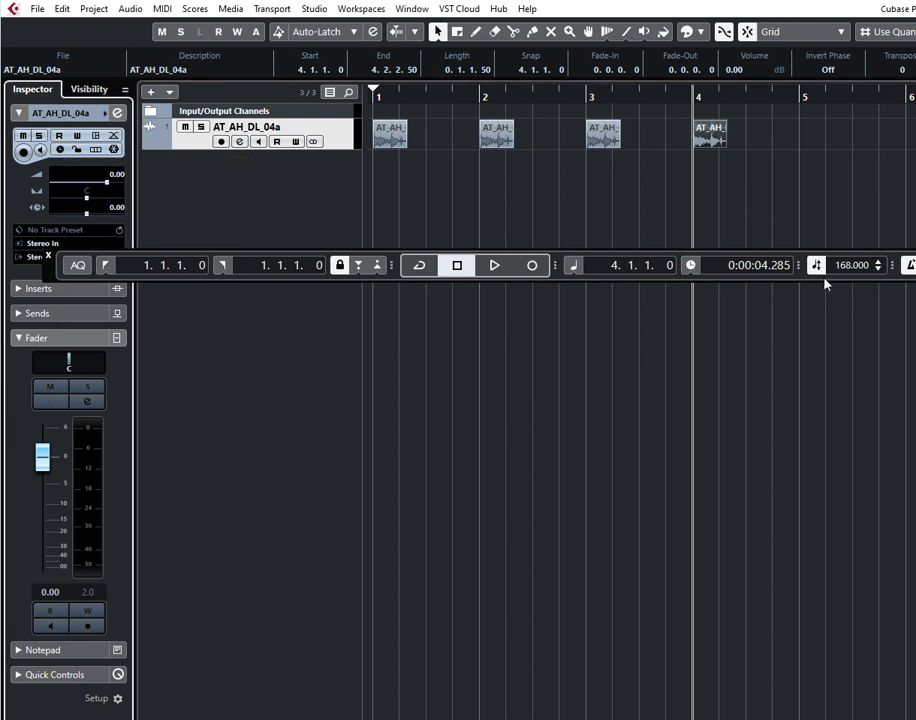
drag(847, 266, 853, 236)
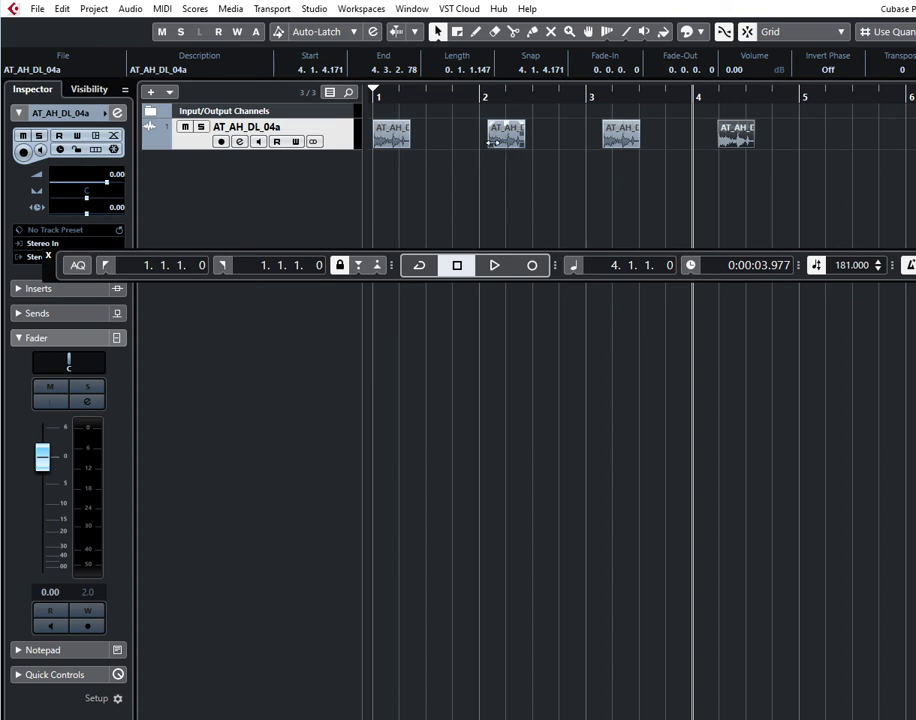